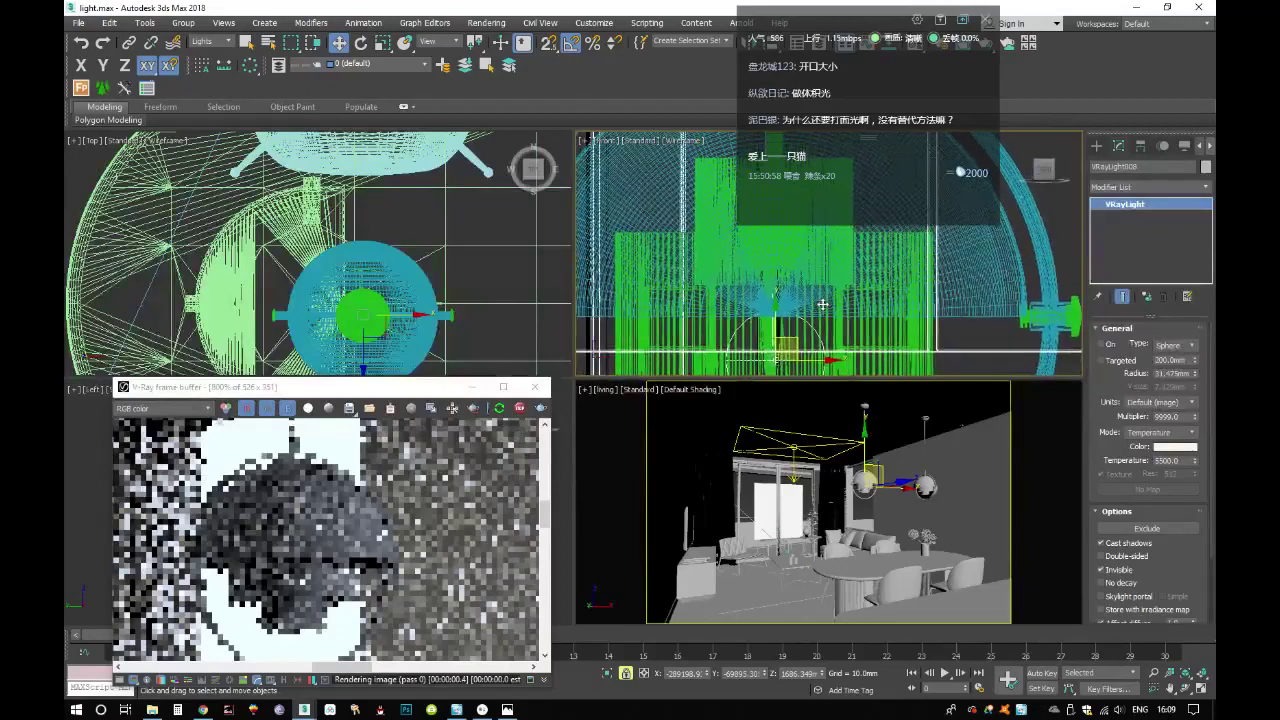
scroll(820, 291, "down", 3)
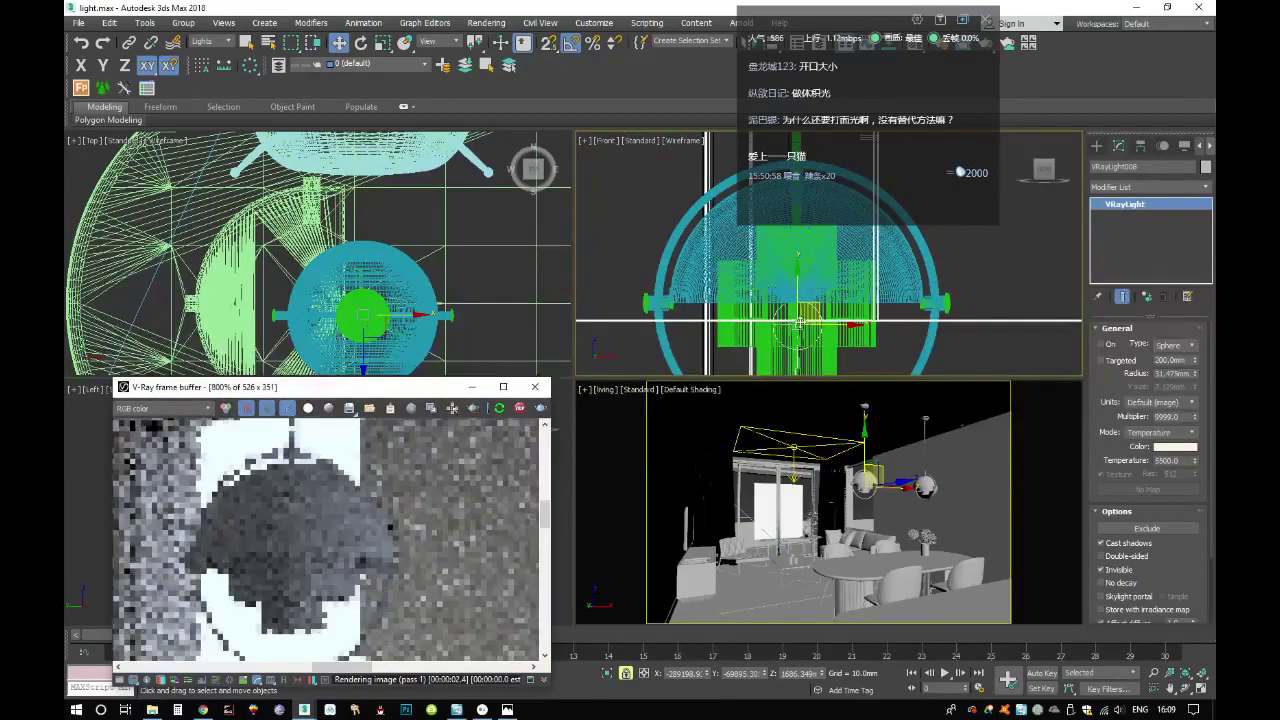
Raise VRayLight008's multiplier to 999999 so the interactive render of the pendant lamps restarts
scroll(844, 312, "up", 2)
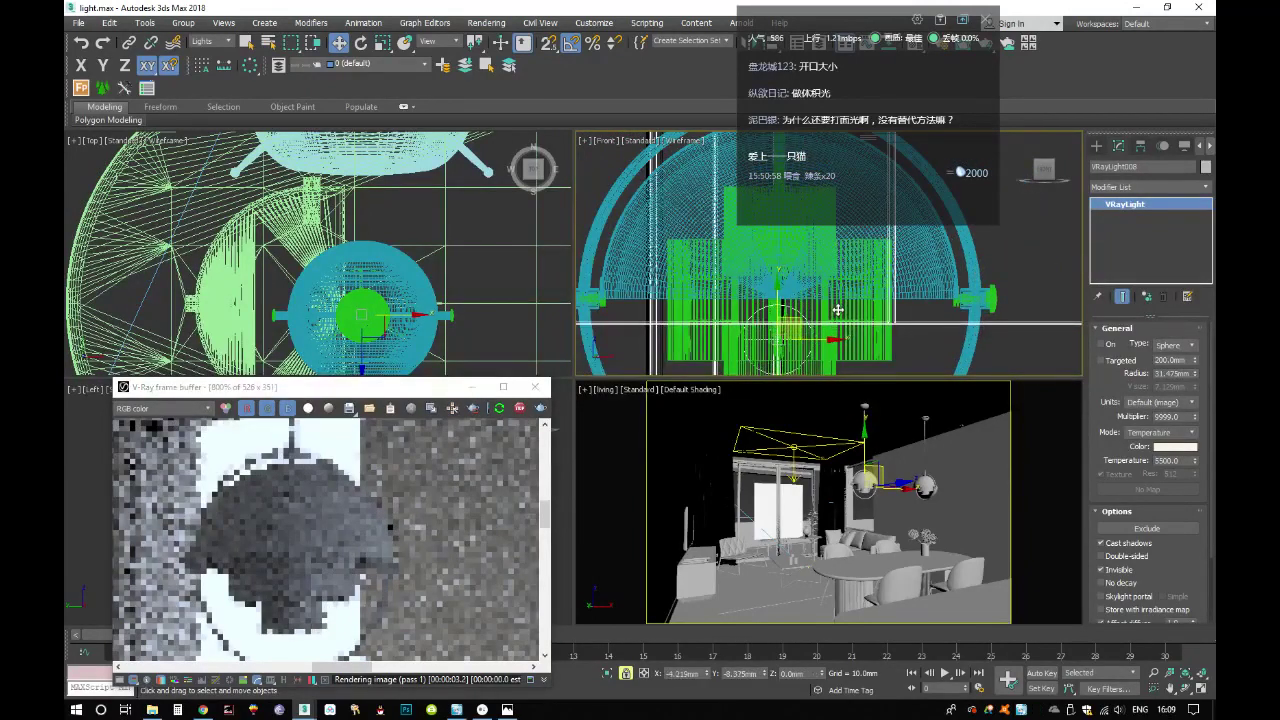
left_click_drag(331, 392, 341, 374)
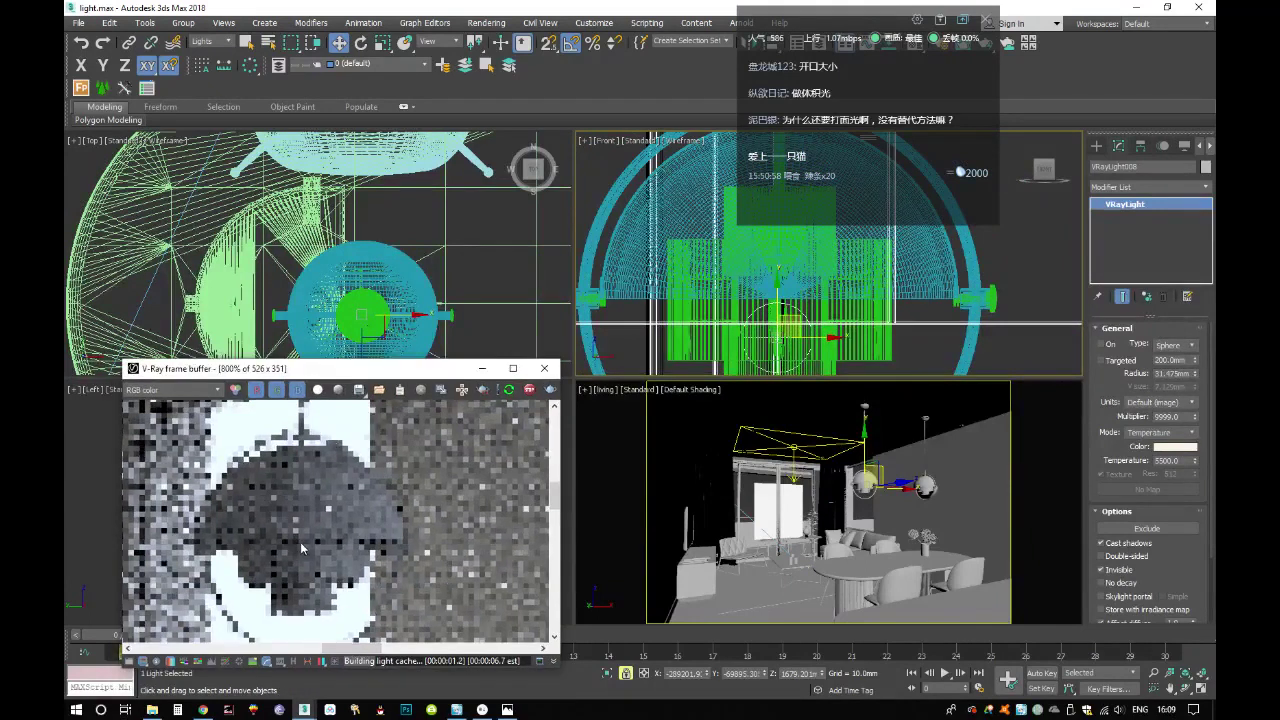
scroll(300, 547, "down", 1)
scroll(223, 510, "down", 1)
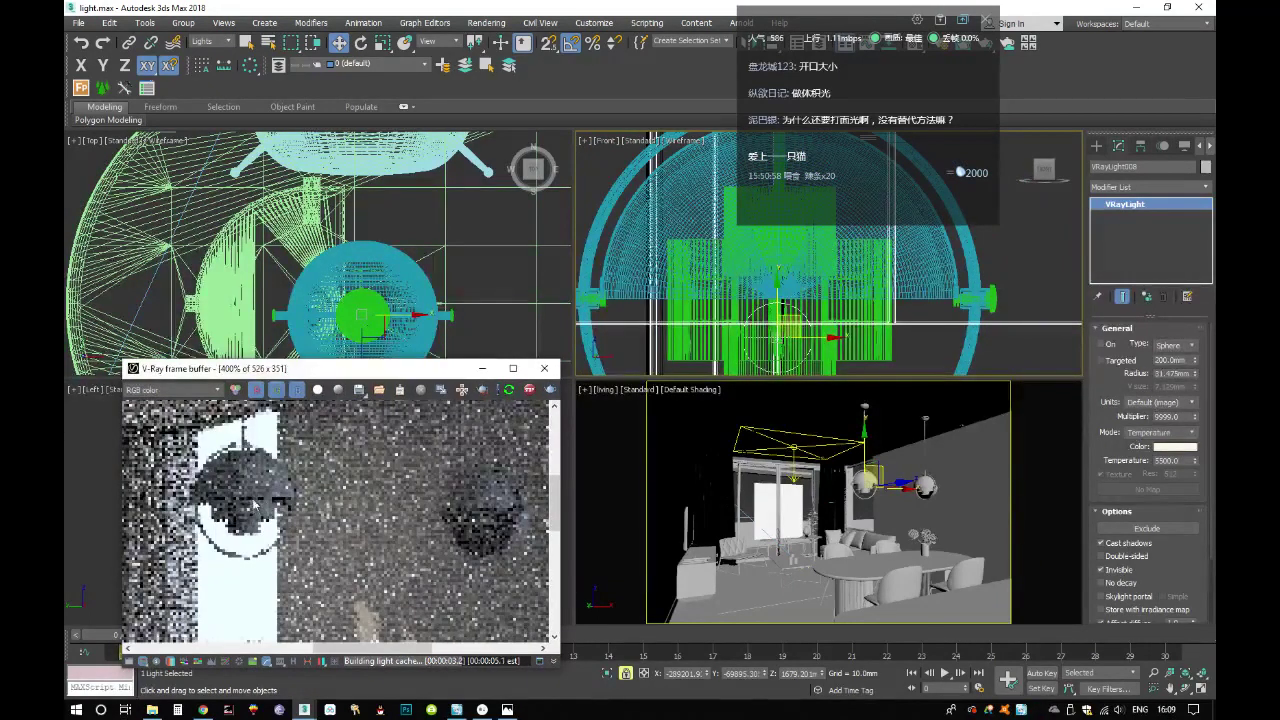
left_click(1166, 415)
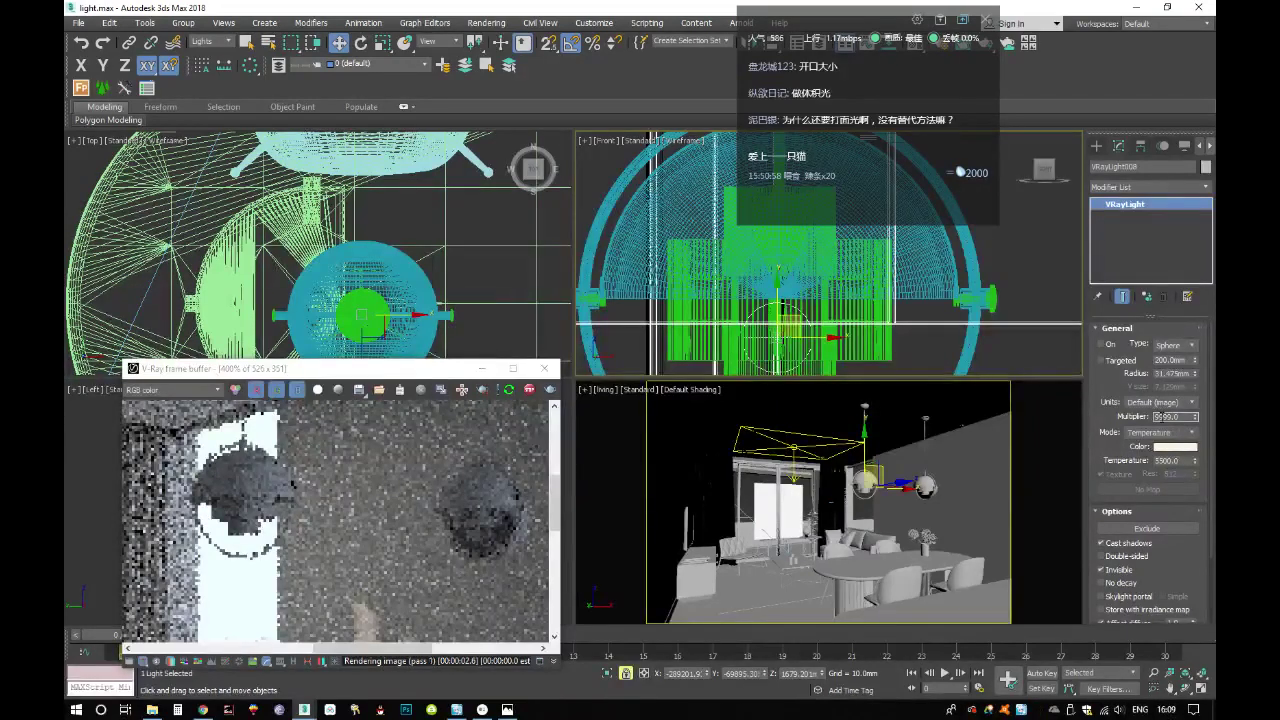
type("999999")
key("Return")
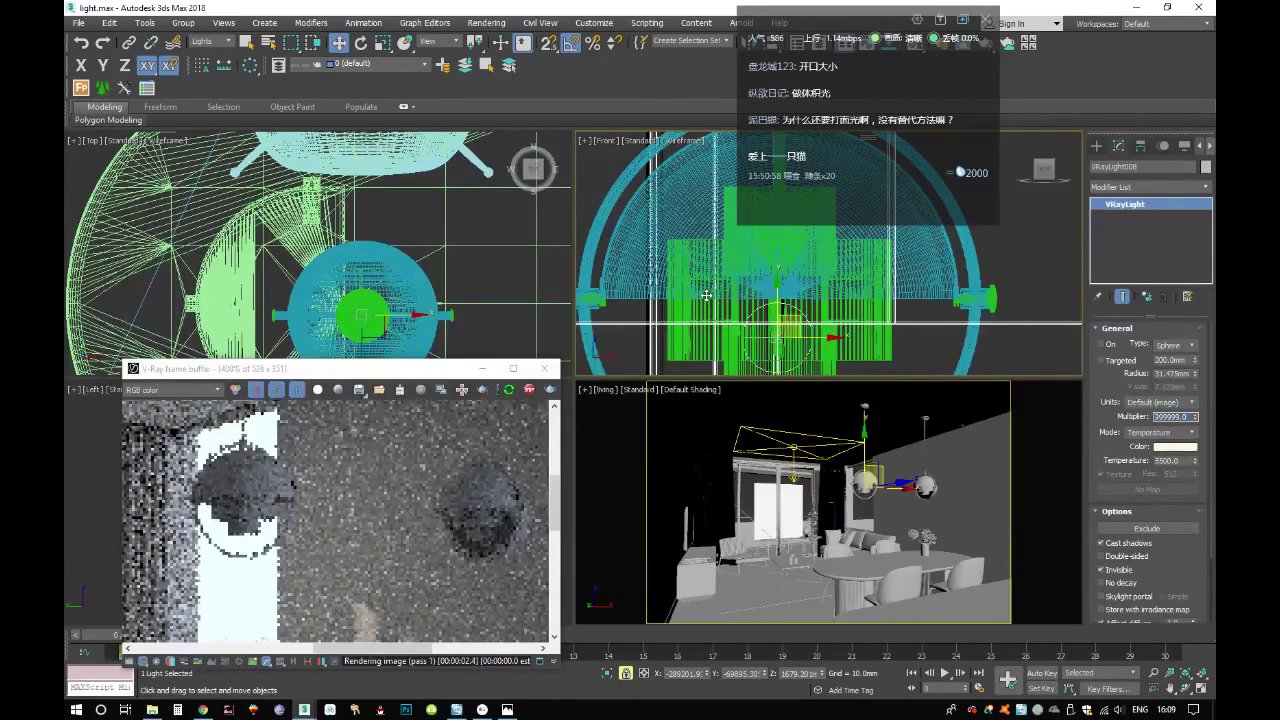
middle_click_drag(706, 295, 699, 246)
Frame the sphere light and move it down inside the pendant lamp
key("z")
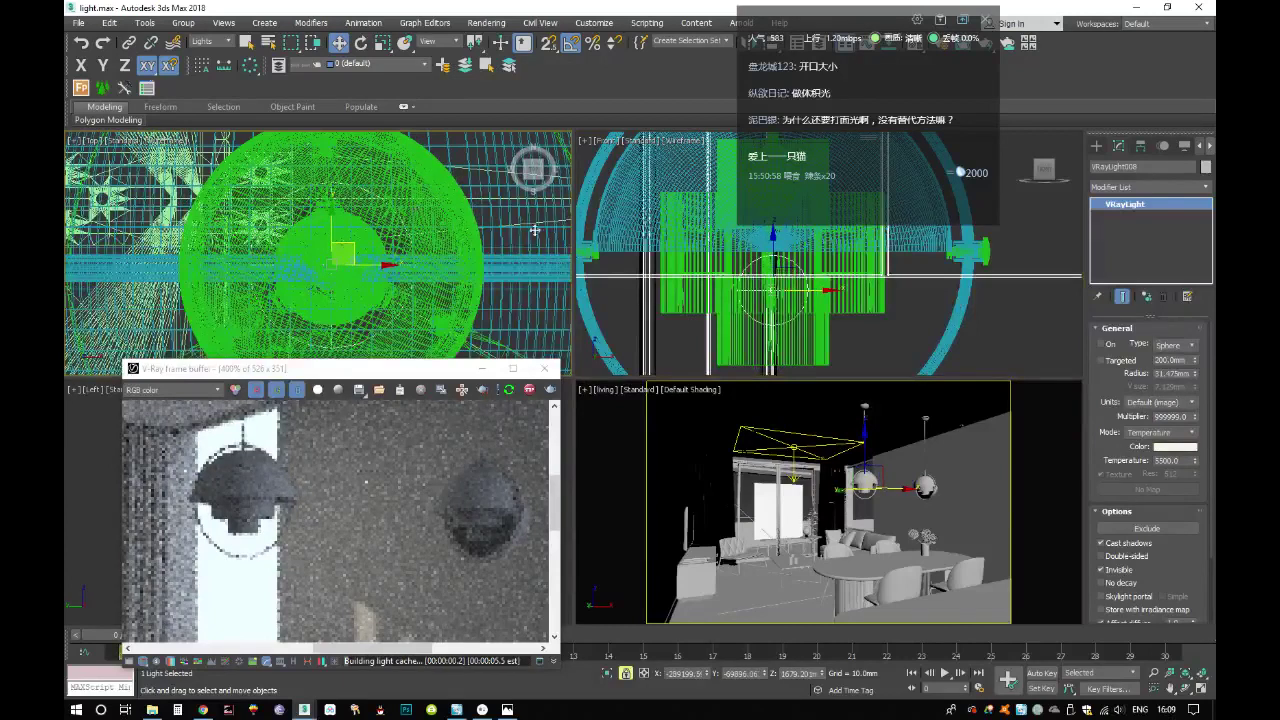
left_click_drag(668, 275, 673, 304)
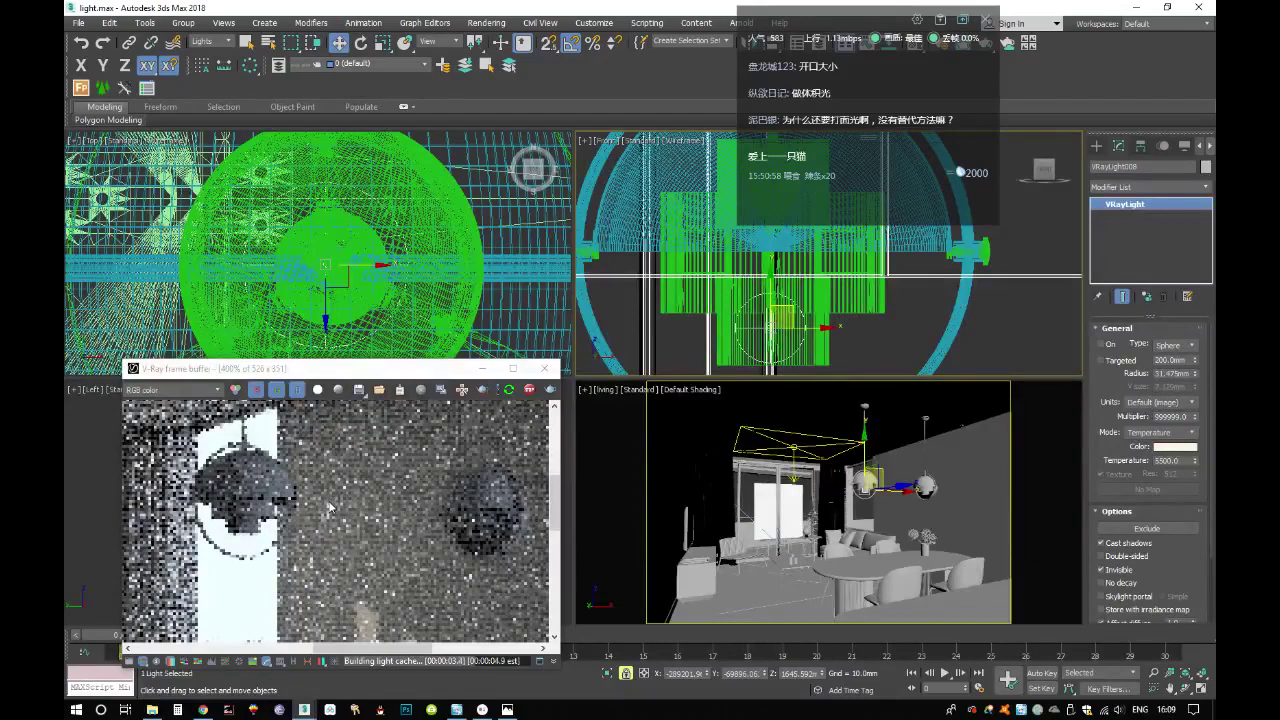
scroll(330, 507, "up", 1)
scroll(300, 515, "up", 1)
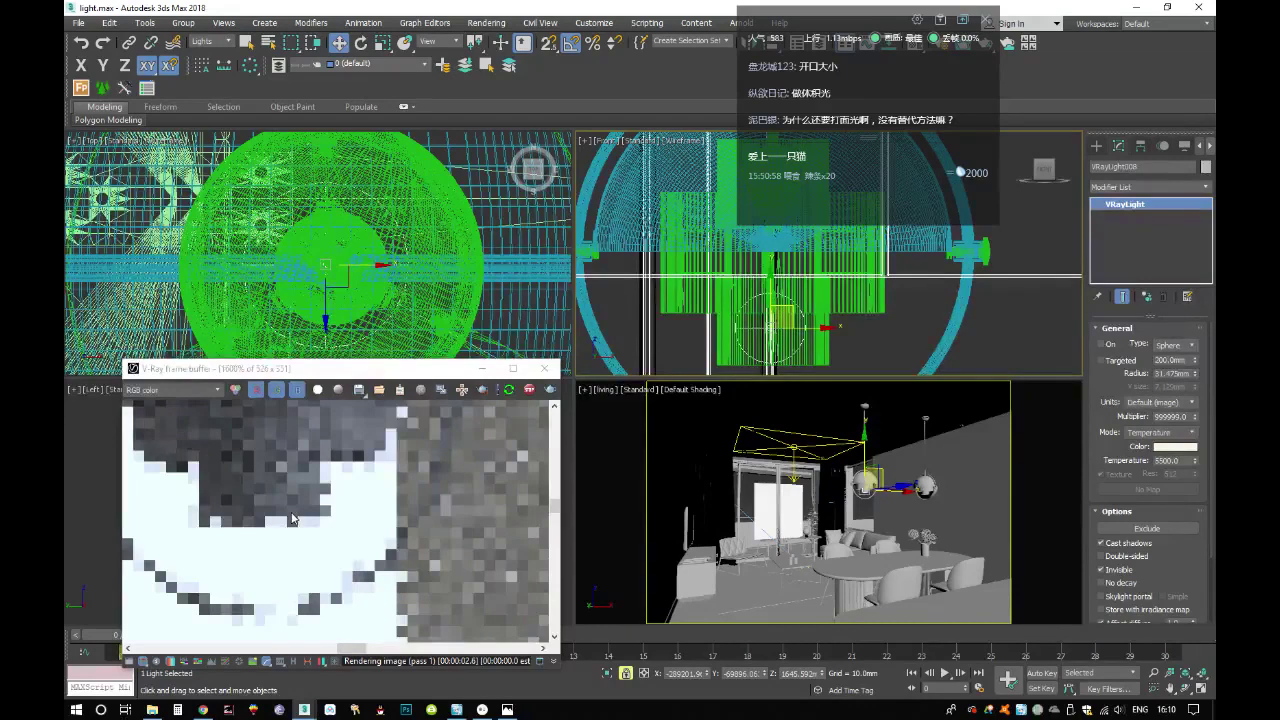
scroll(292, 518, "down", 1)
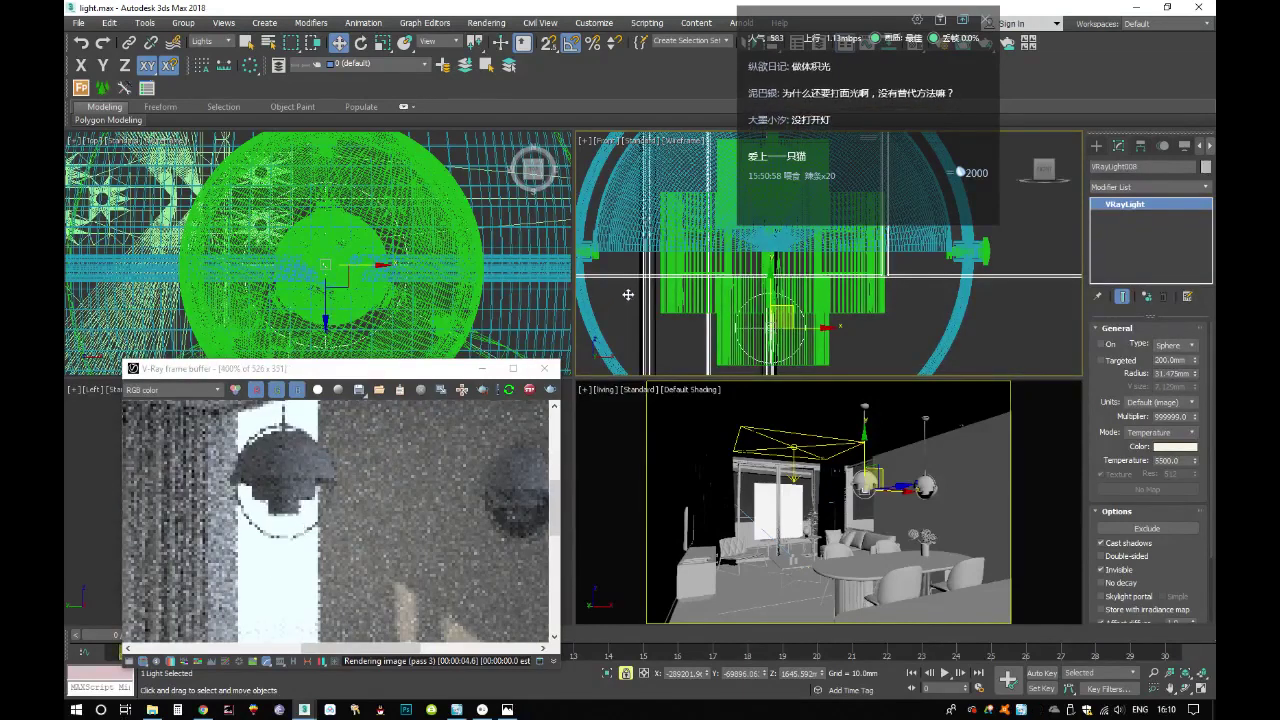
scroll(670, 258, "up", 1)
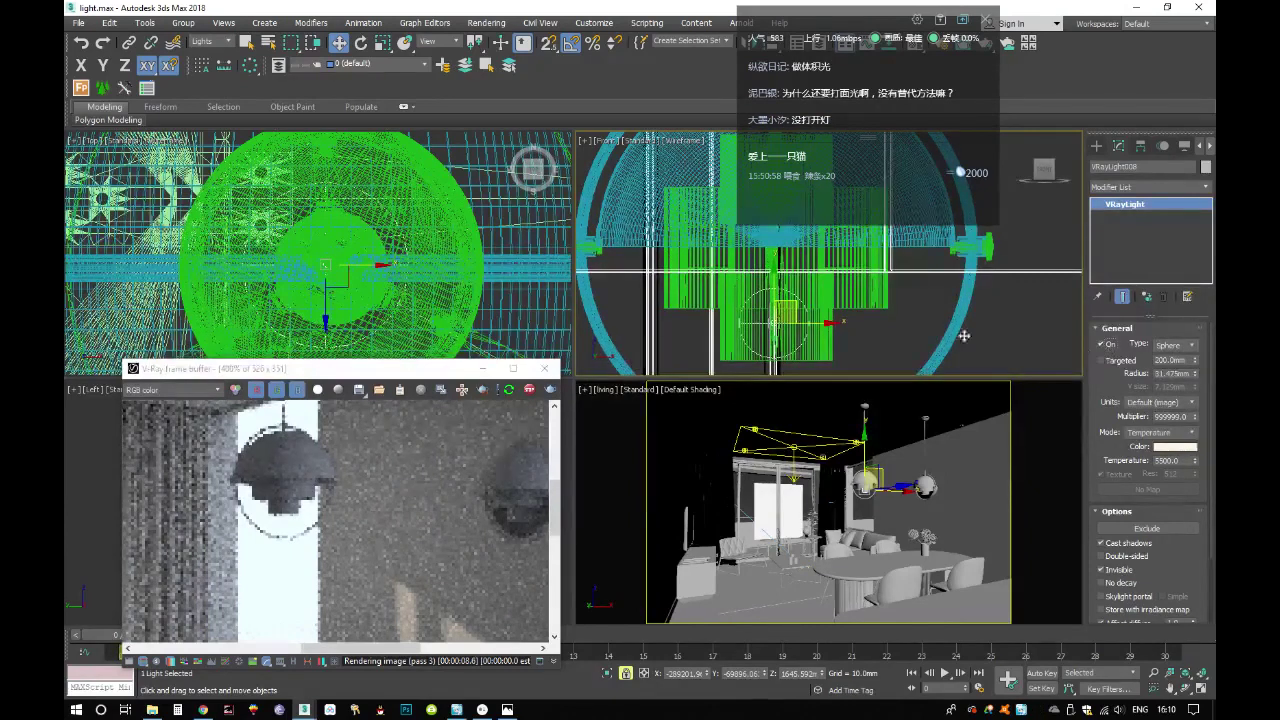
Raise the sphere light slightly higher and re-render in the V-Ray frame buffer
left_click_drag(840, 312, 846, 240)
left_click(333, 490)
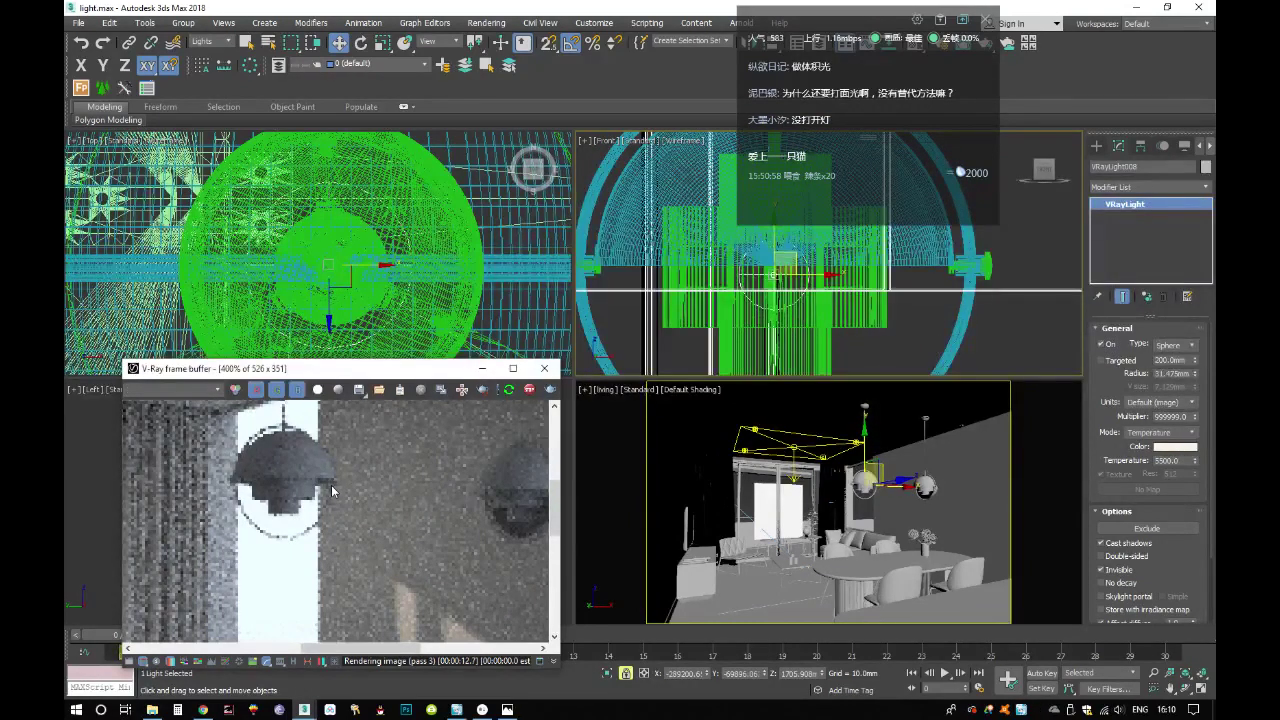
key("shift+q")
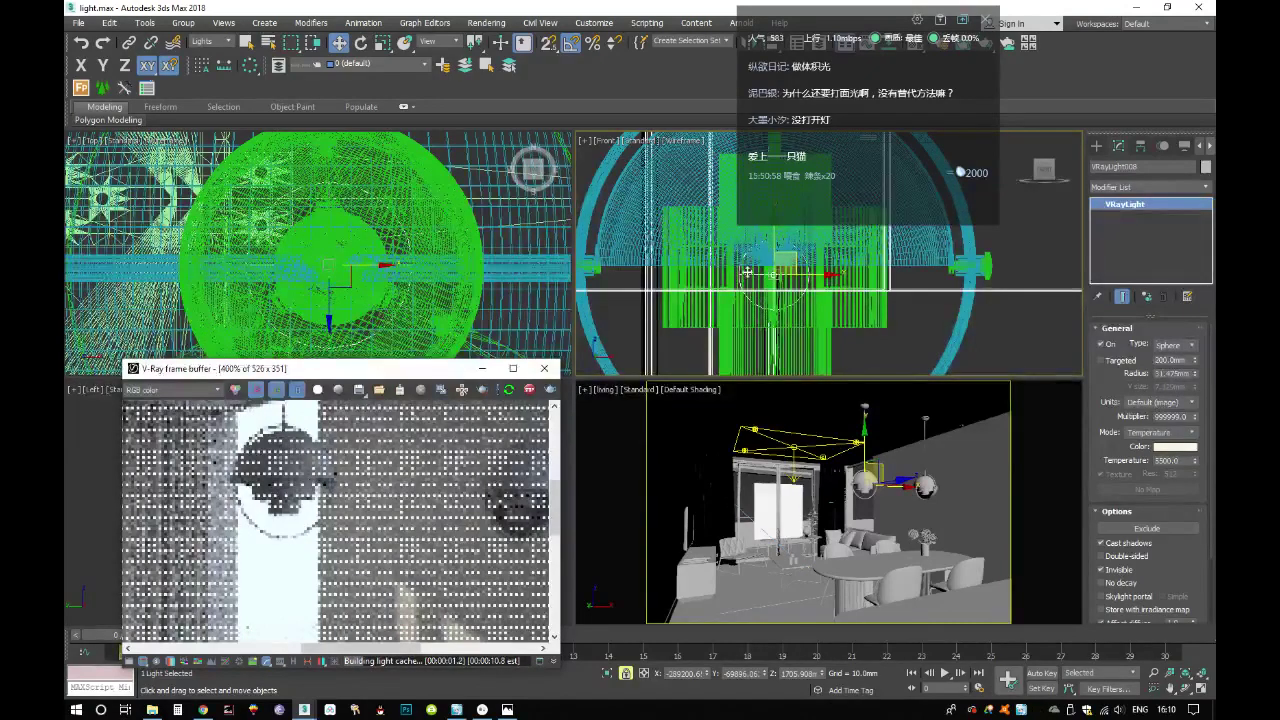
Lower the sphere light's multiplier to 9999 and re-render the scene
double_click(1170, 416)
type("9999")
key("Return")
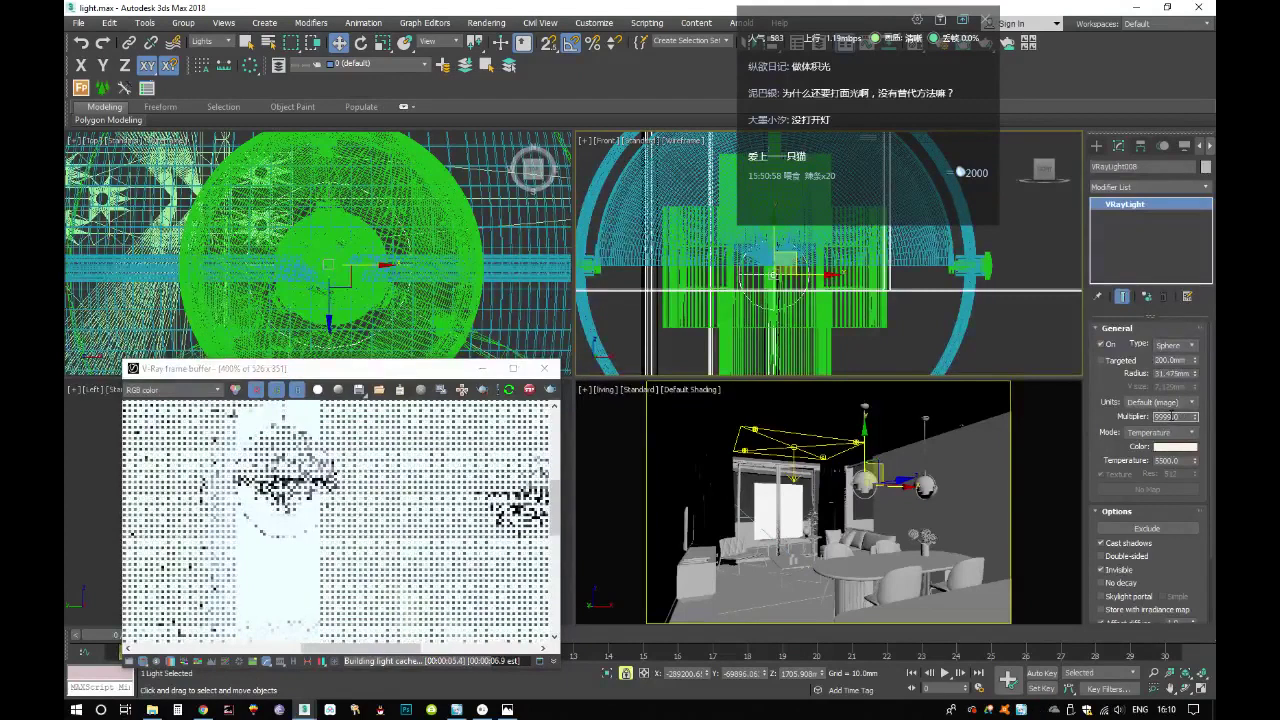
key("shift+q")
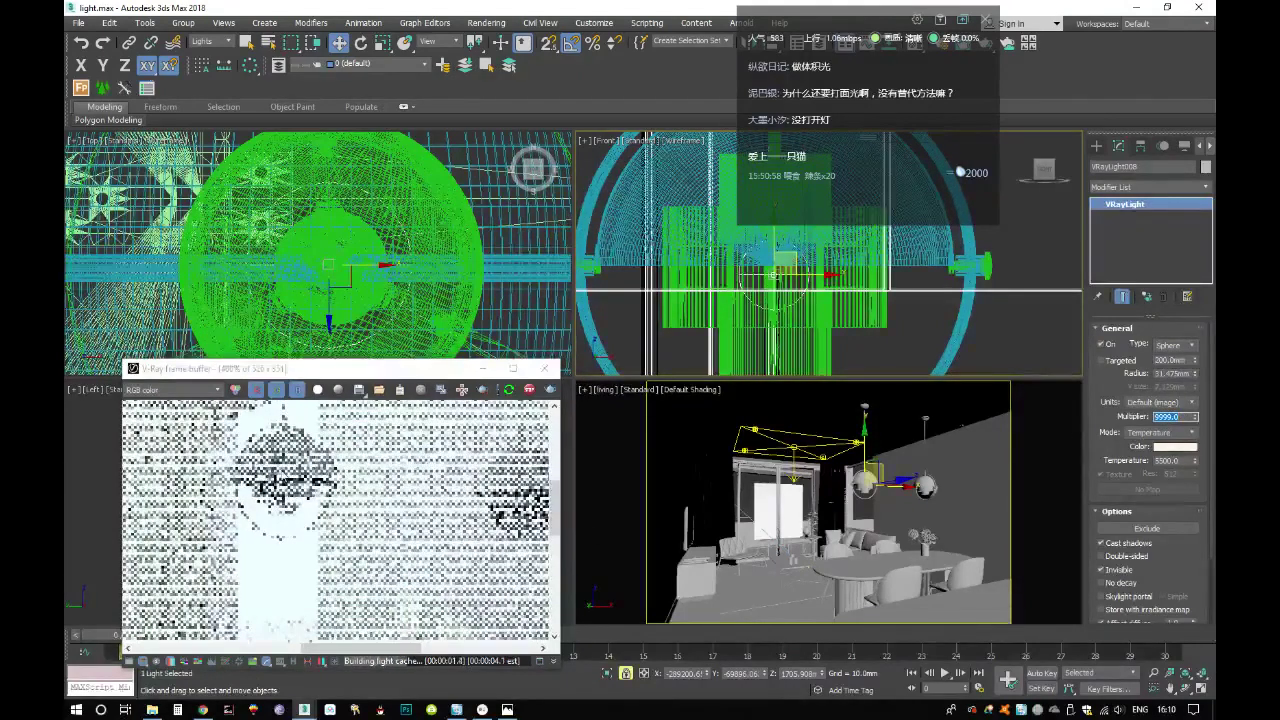
scroll(304, 527, "down", 2)
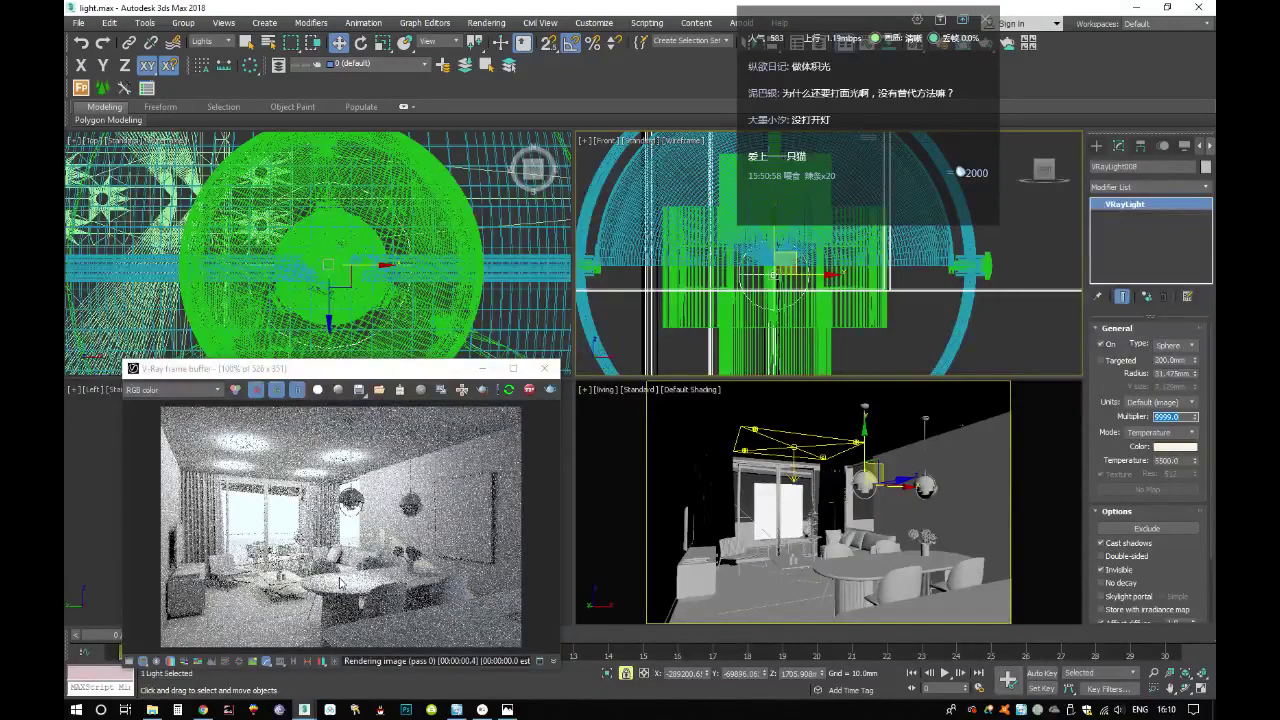
scroll(344, 512, "up", 2)
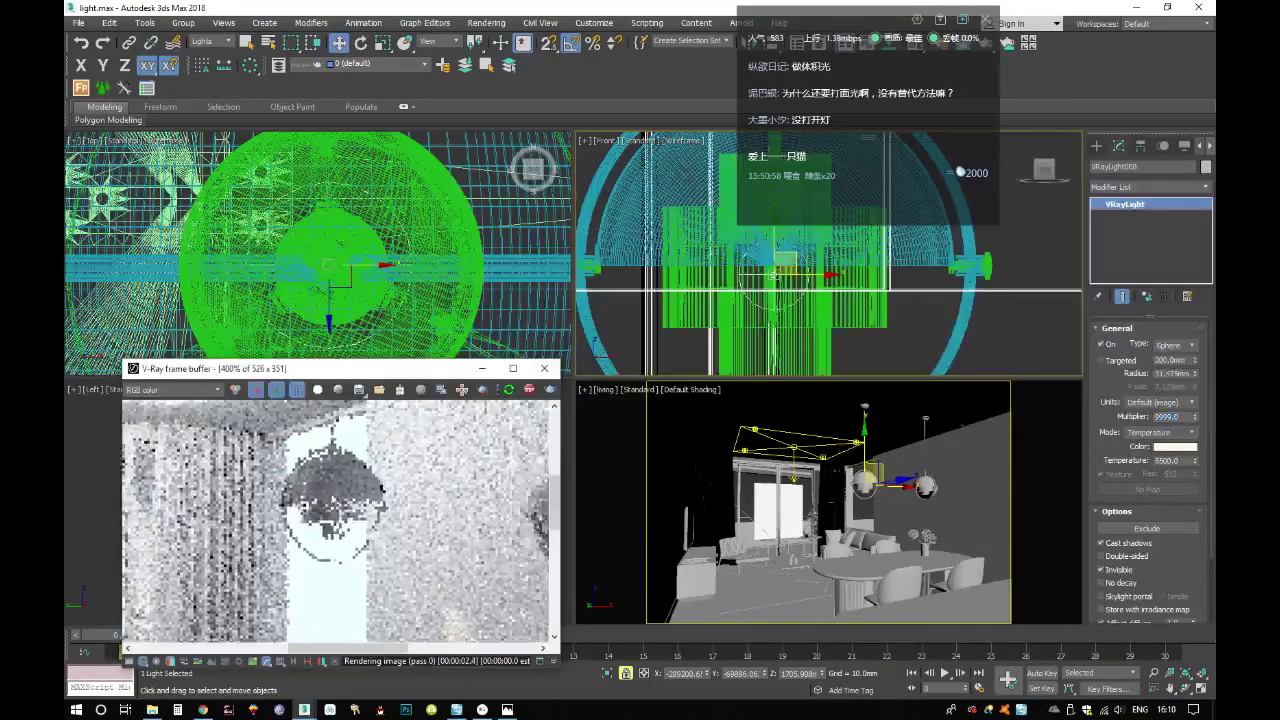
scroll(340, 494, "down", 3)
scroll(340, 494, "up", 2)
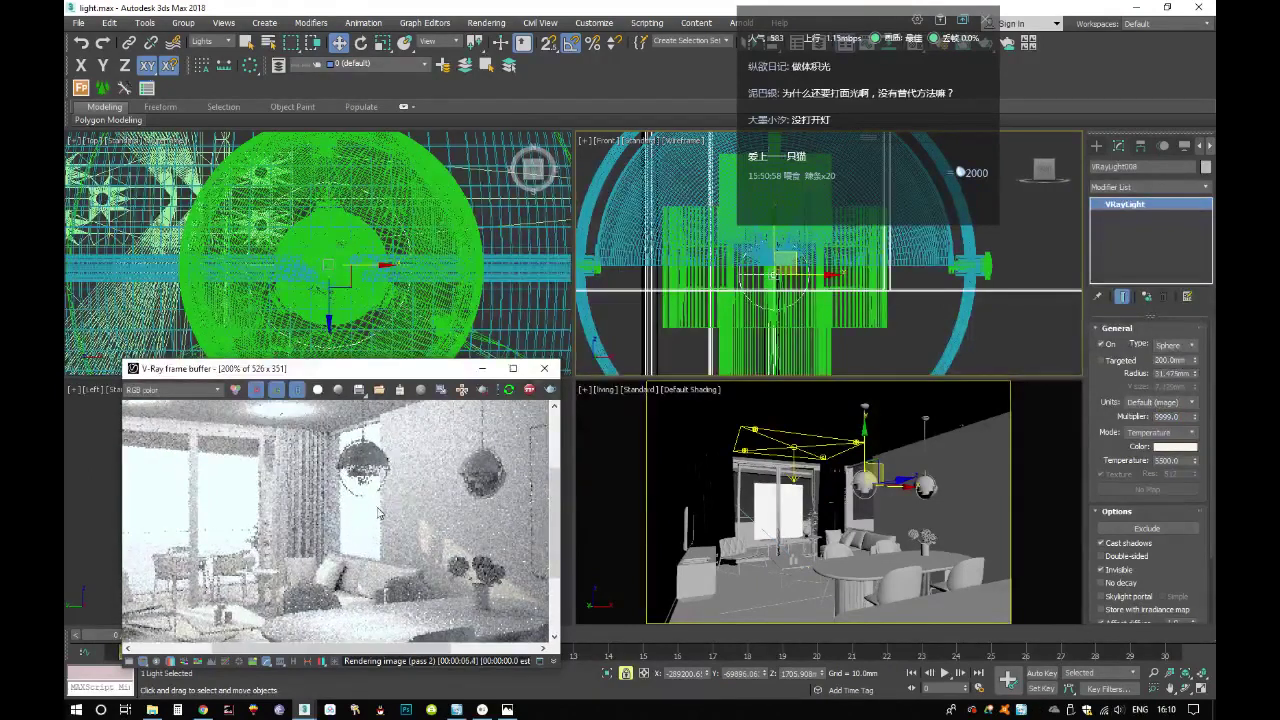
Drop the multiplier further to 99 and re-render the darker room
double_click(1170, 416)
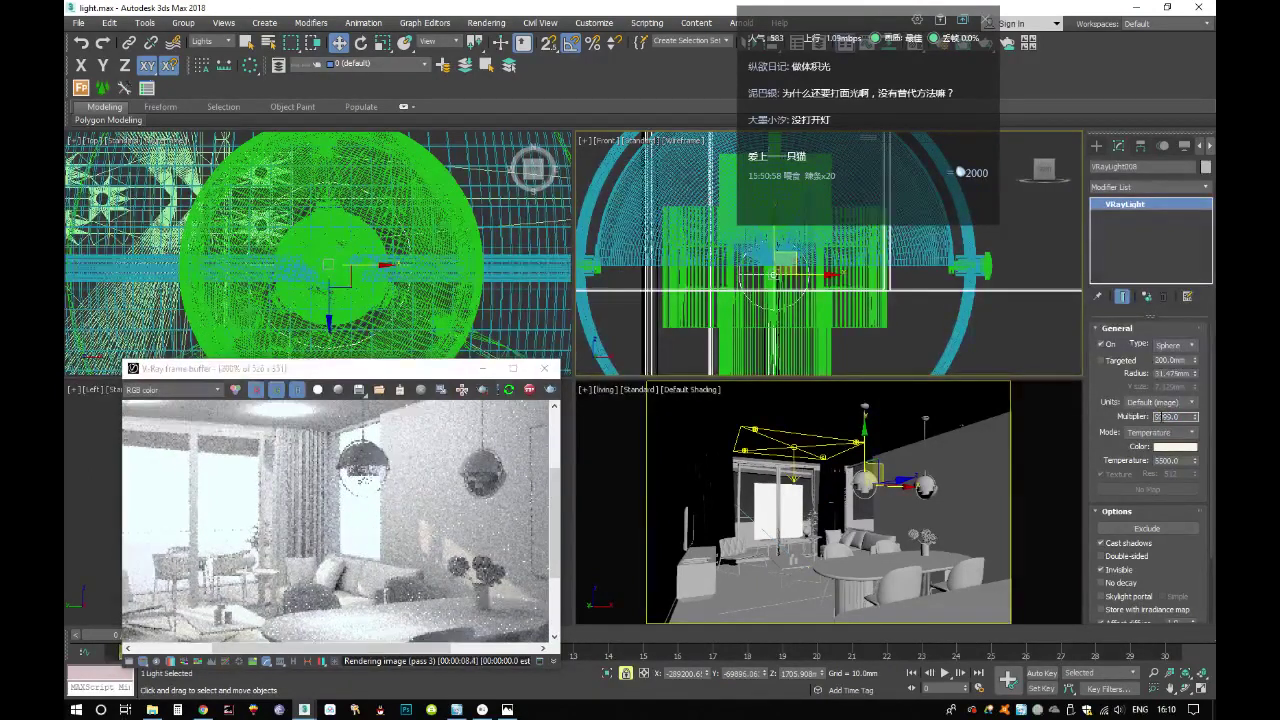
type("899")
key("Return")
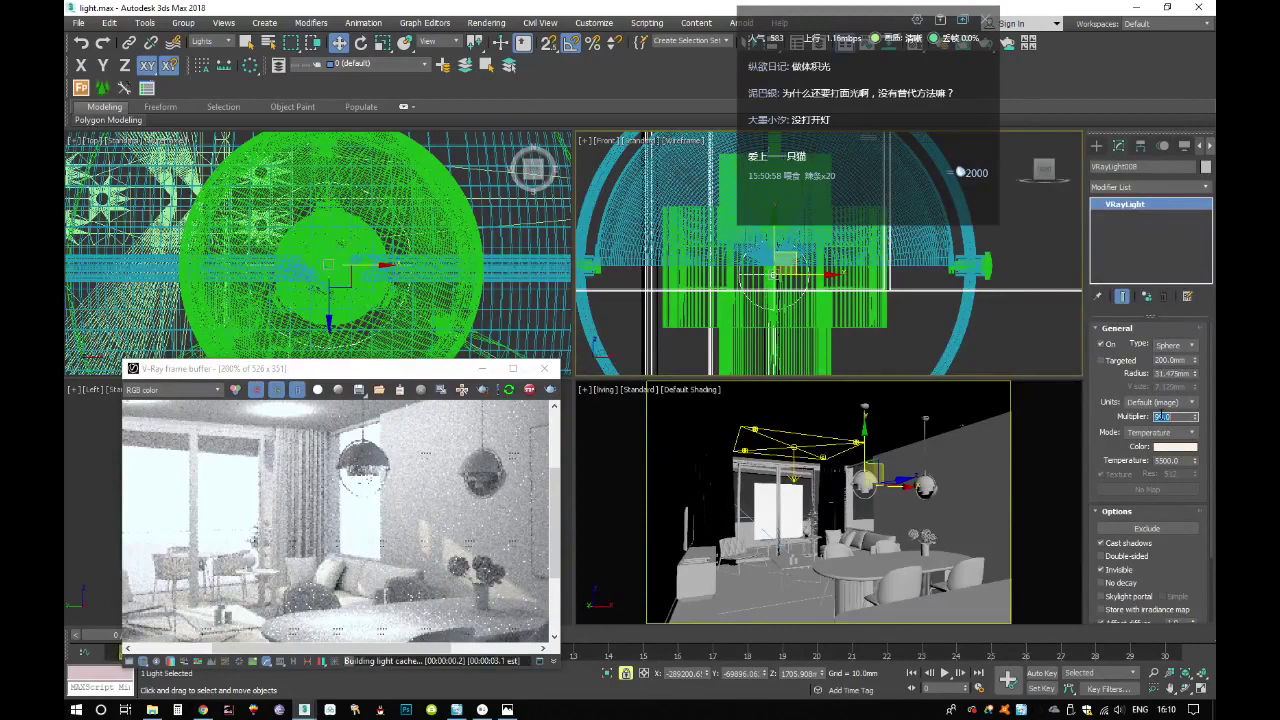
left_click(378, 482)
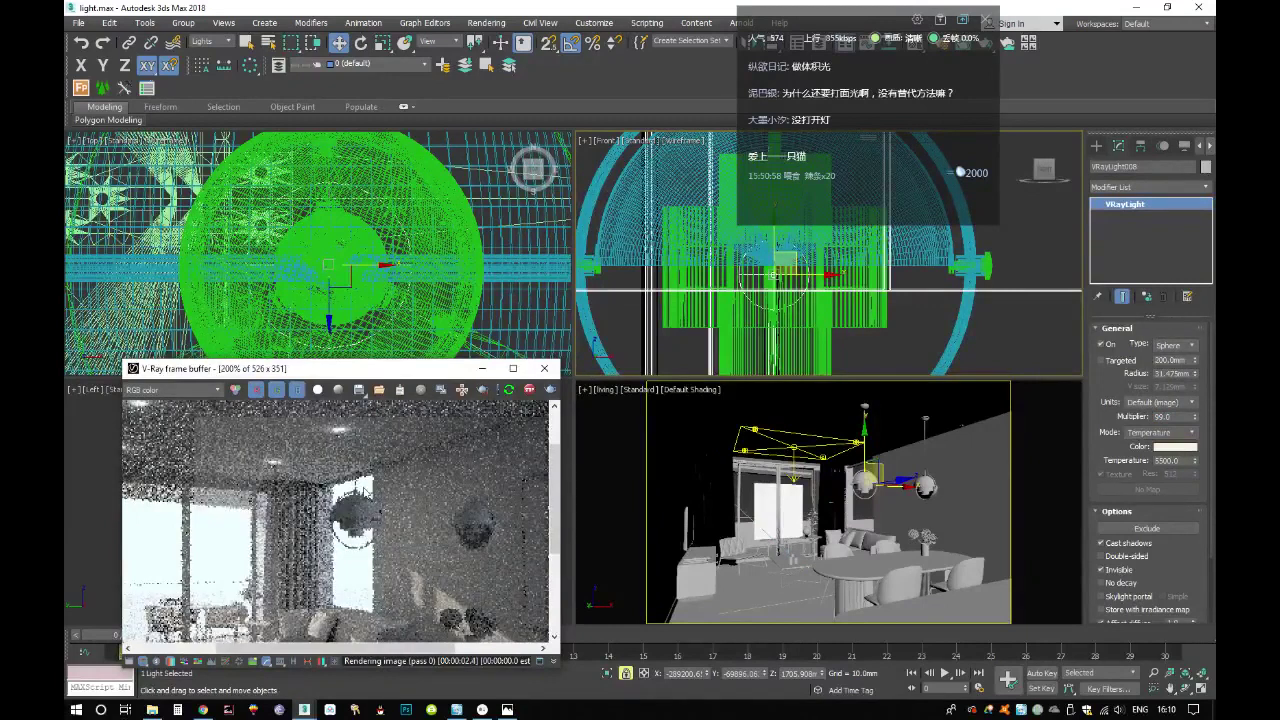
Set the sphere light's multiplier to 333, re-render, and inspect the lamps in the VFB
scroll(381, 518, "up", 1)
scroll(381, 518, "up", 1)
scroll(381, 518, "up", 1)
scroll(381, 518, "down", 1)
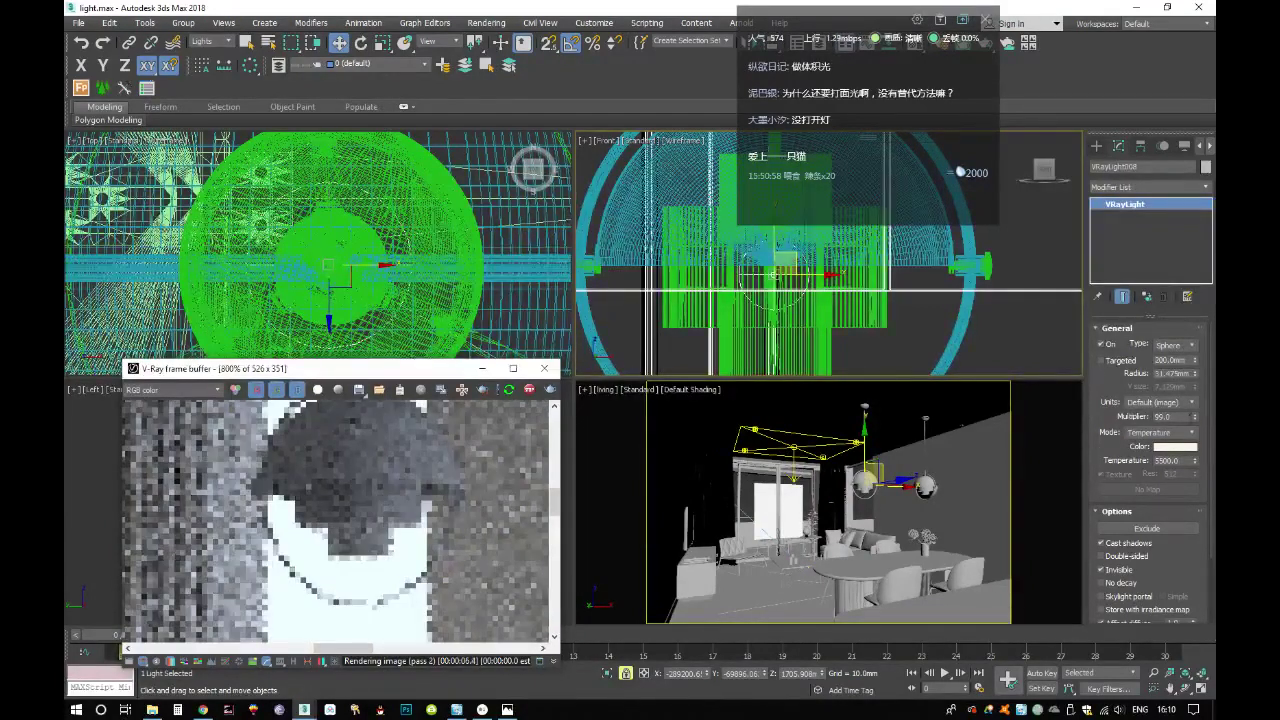
double_click(1147, 417)
type("222")
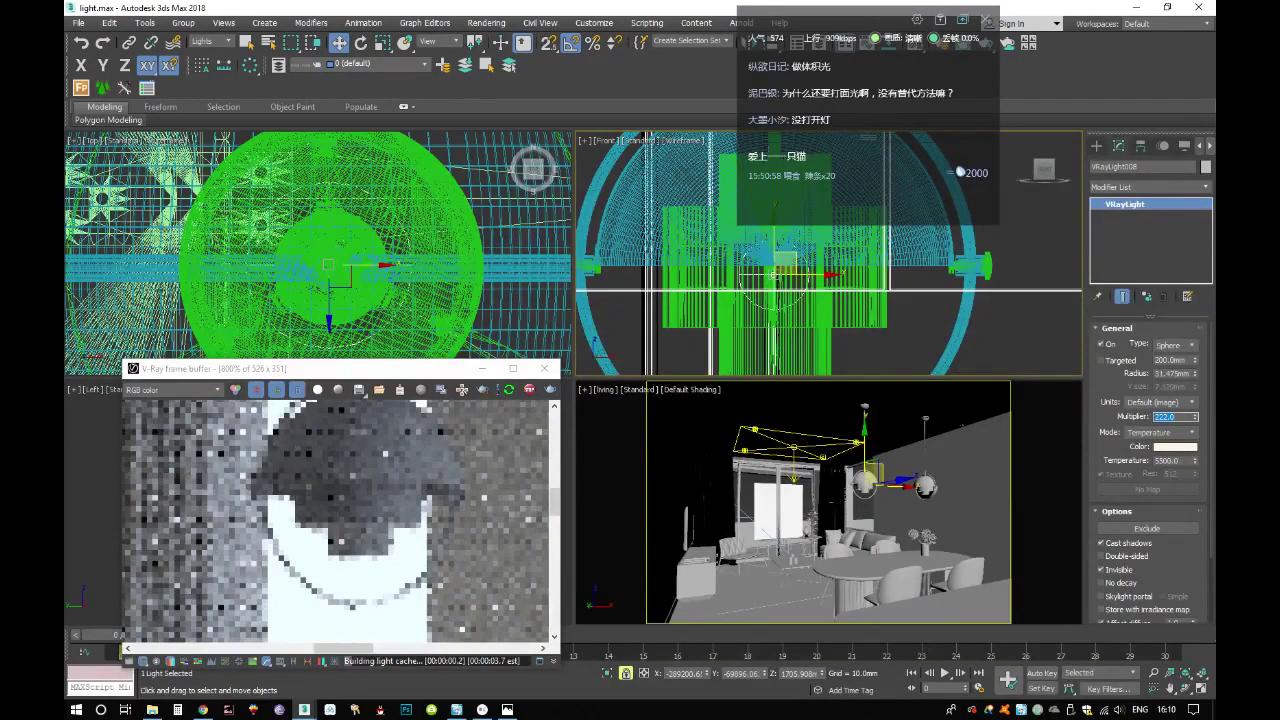
left_click(315, 493)
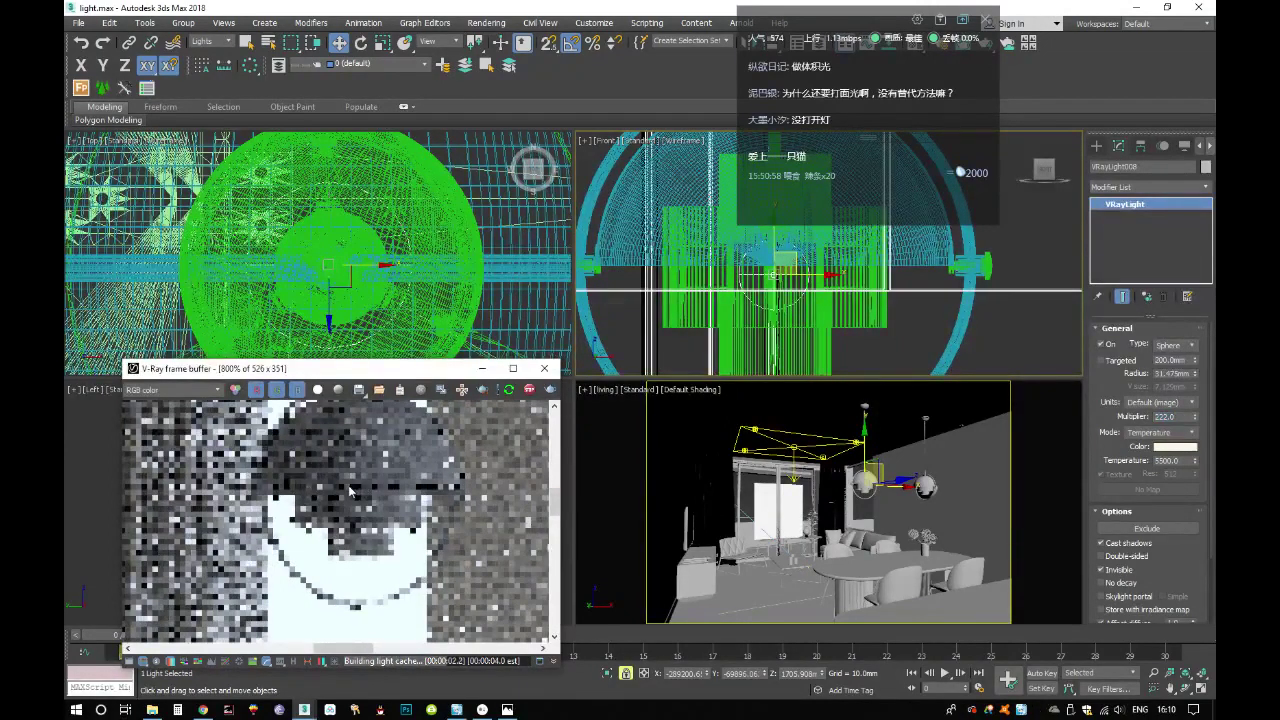
scroll(353, 493, "down", 1)
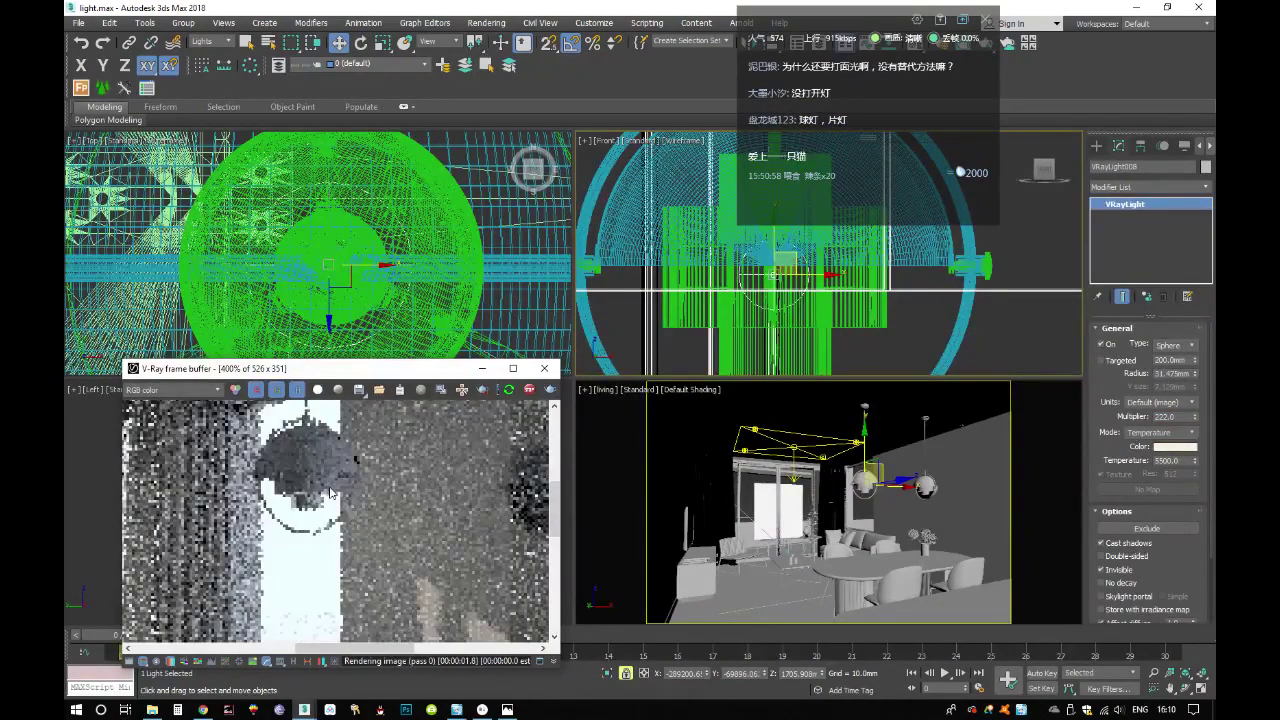
middle_click_drag(331, 506, 291, 499)
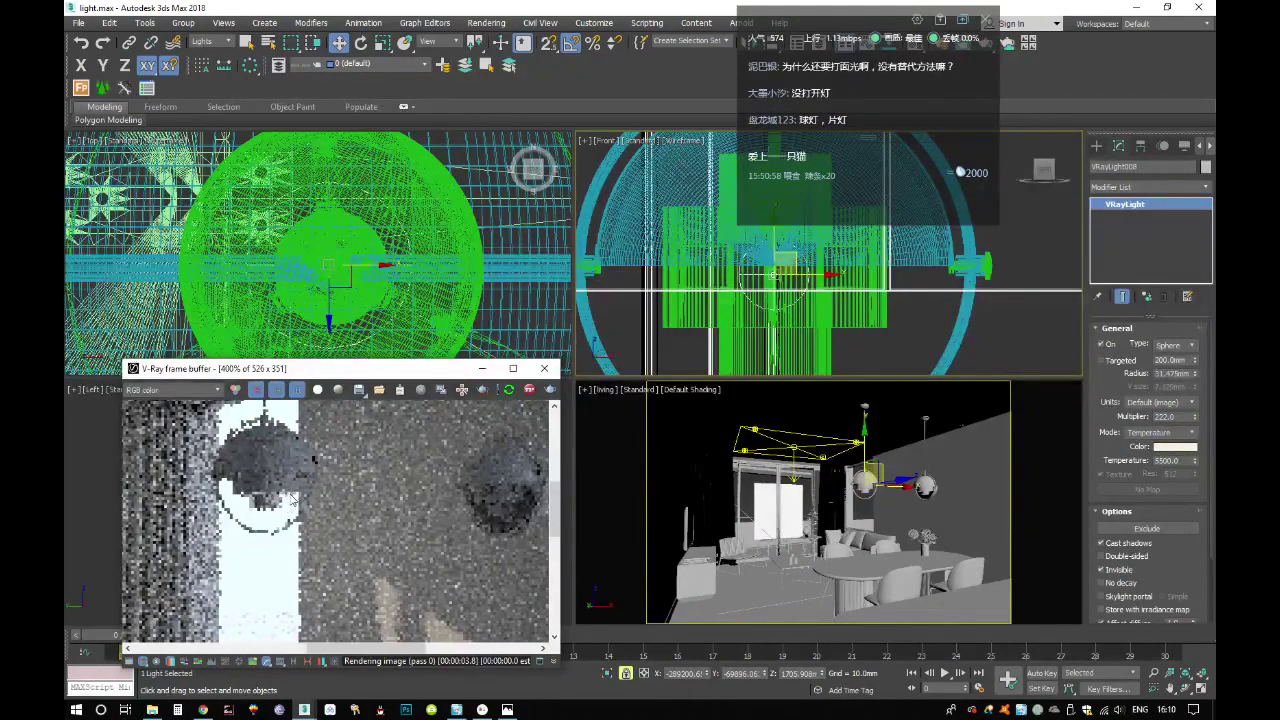
scroll(278, 502, "up", 1)
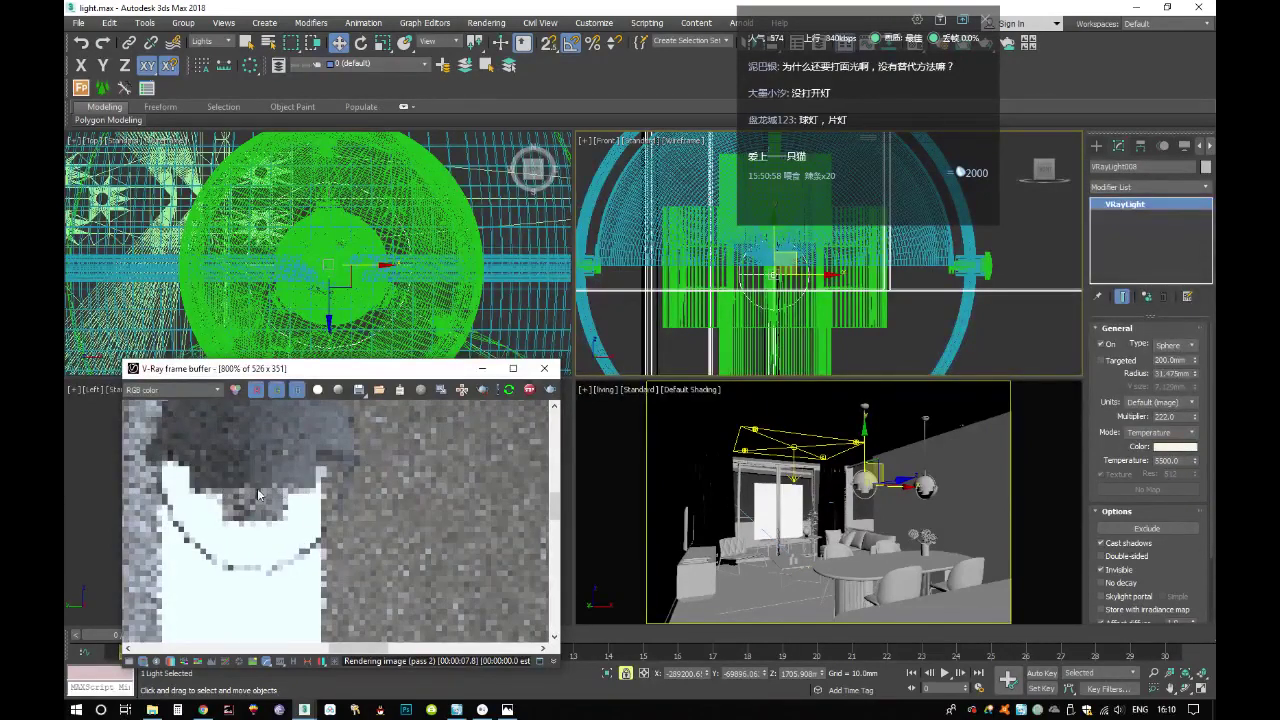
scroll(275, 494, "down", 2)
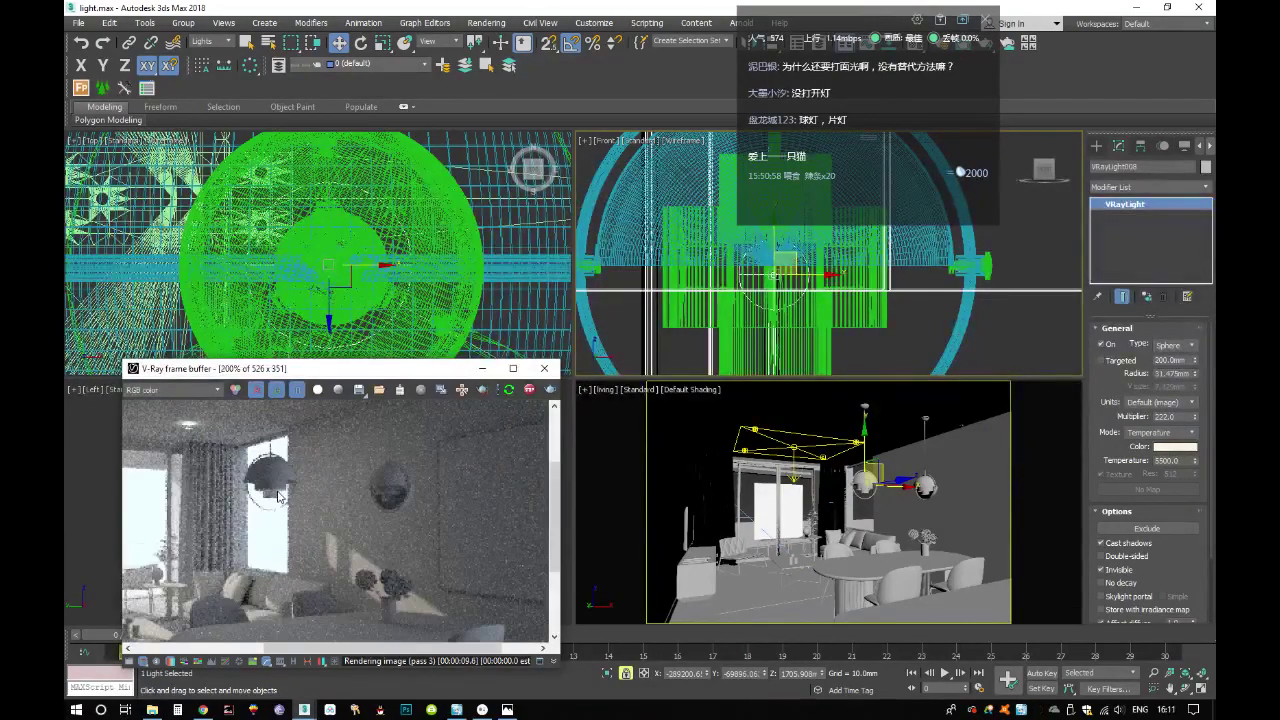
scroll(269, 497, "up", 1)
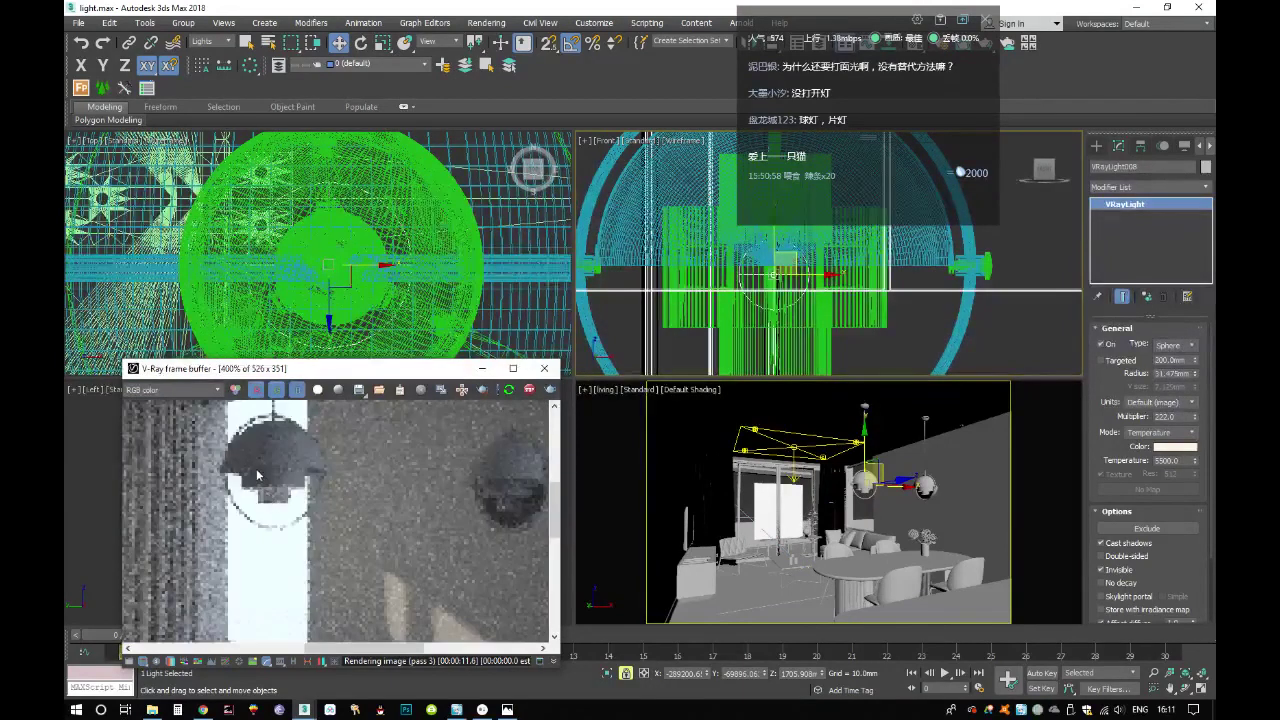
Clone the sphere light as an instance and place the copy at the right lamp's centre
double_click(1172, 416)
type("333")
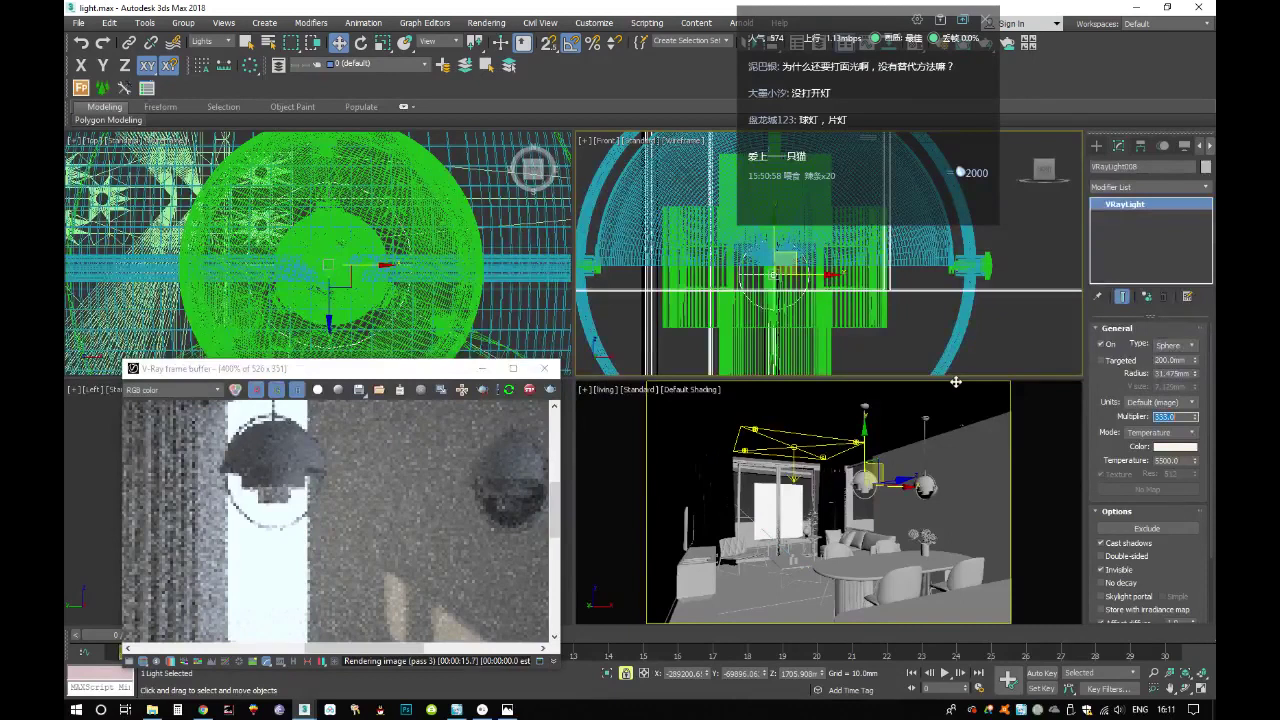
scroll(438, 250, "down", 4)
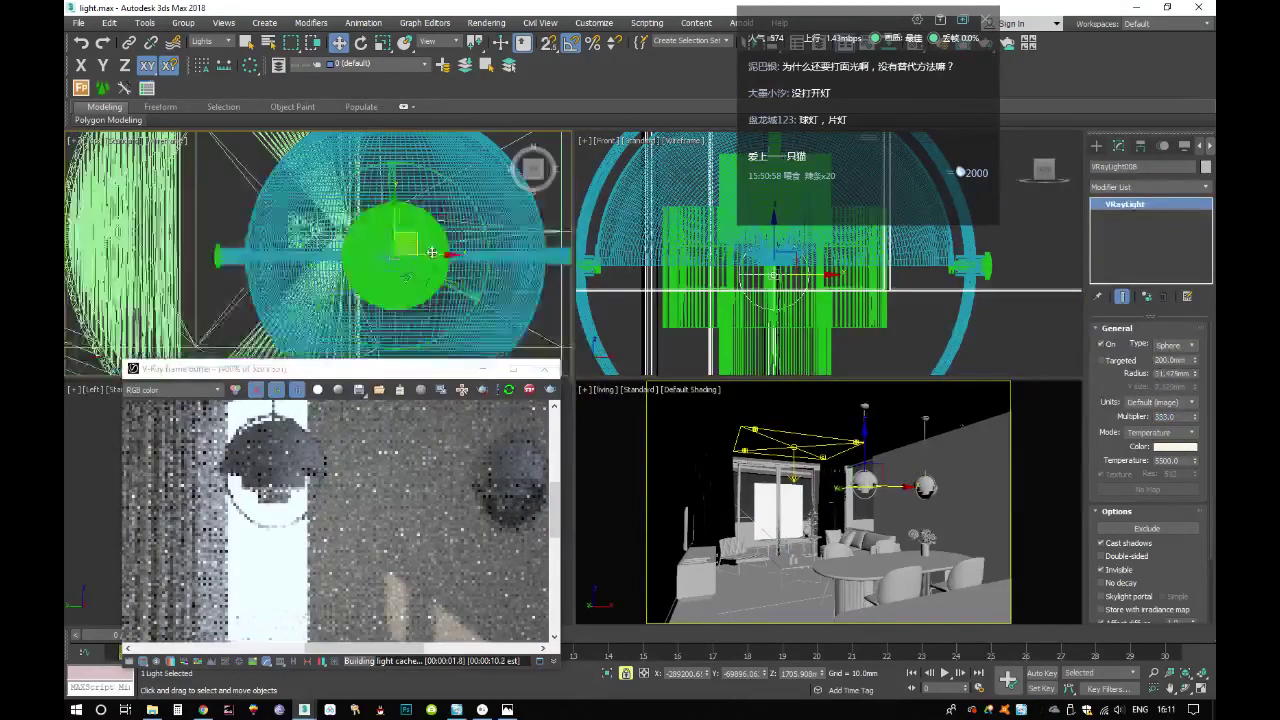
key("ctrl+v")
left_click(602, 407)
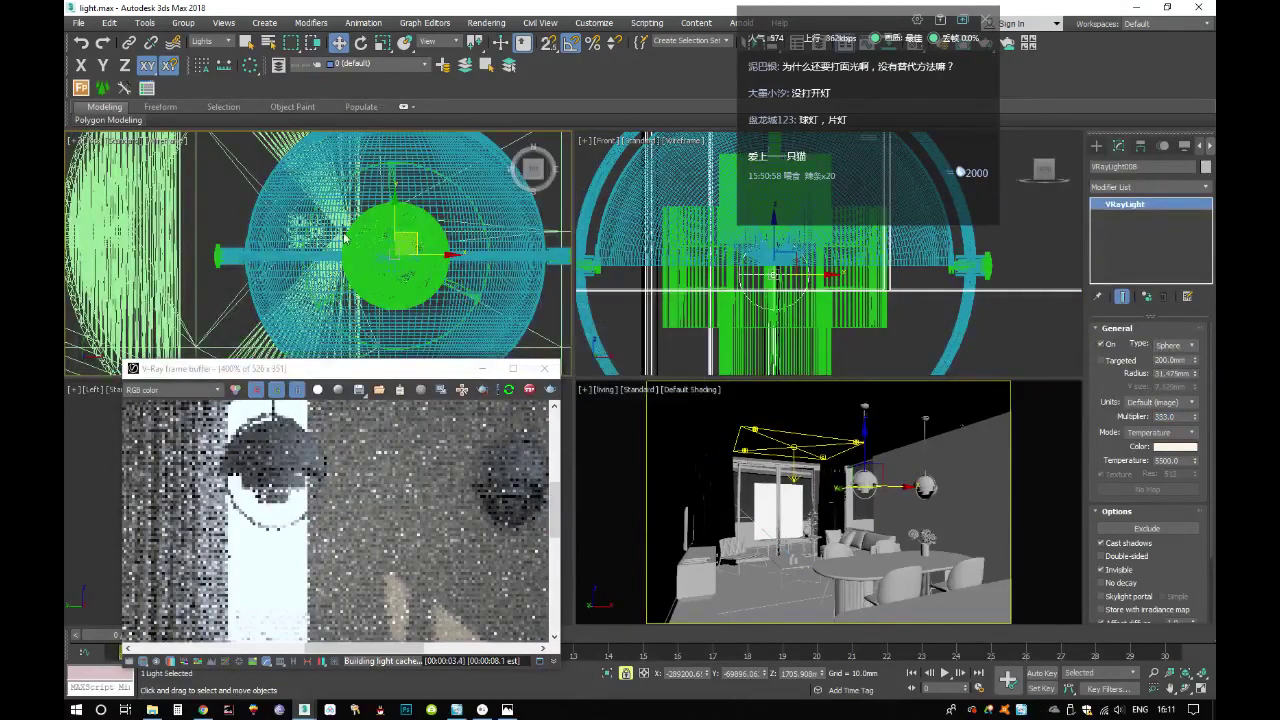
scroll(298, 228, "down", 4)
middle_click_drag(298, 228, 236, 238)
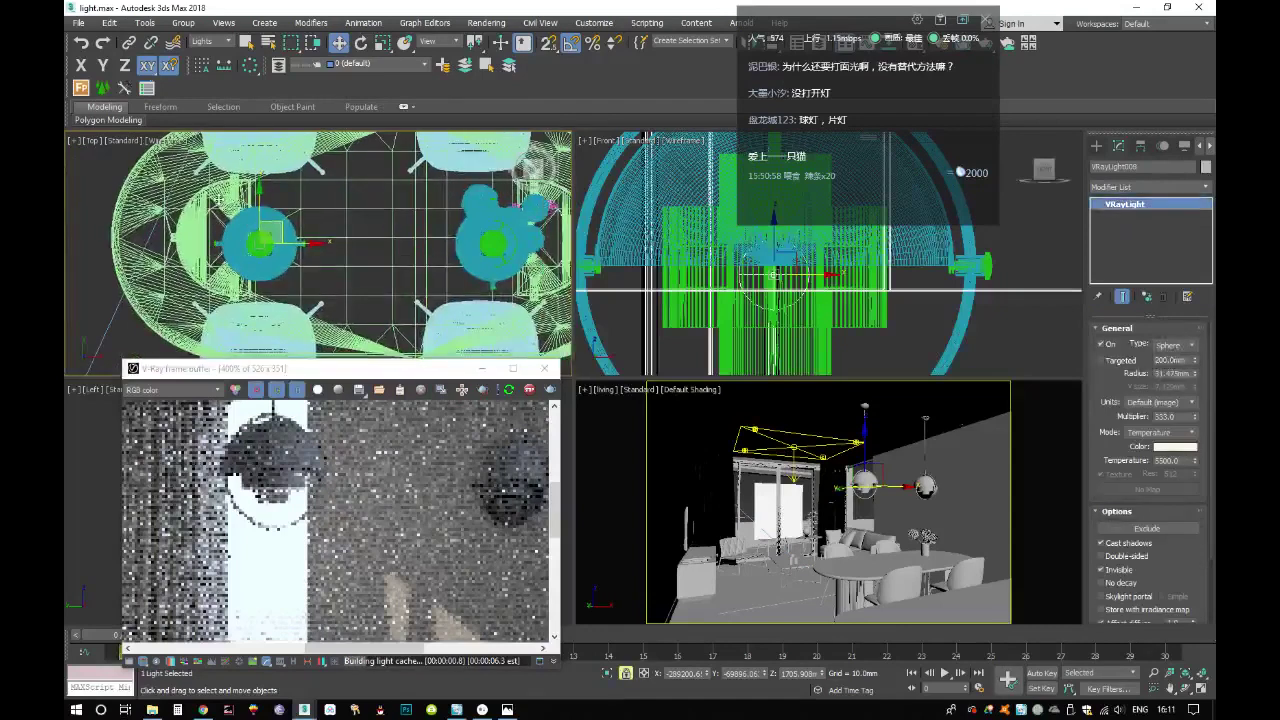
left_click_drag(258, 243, 497, 238)
scroll(497, 238, "up", 5)
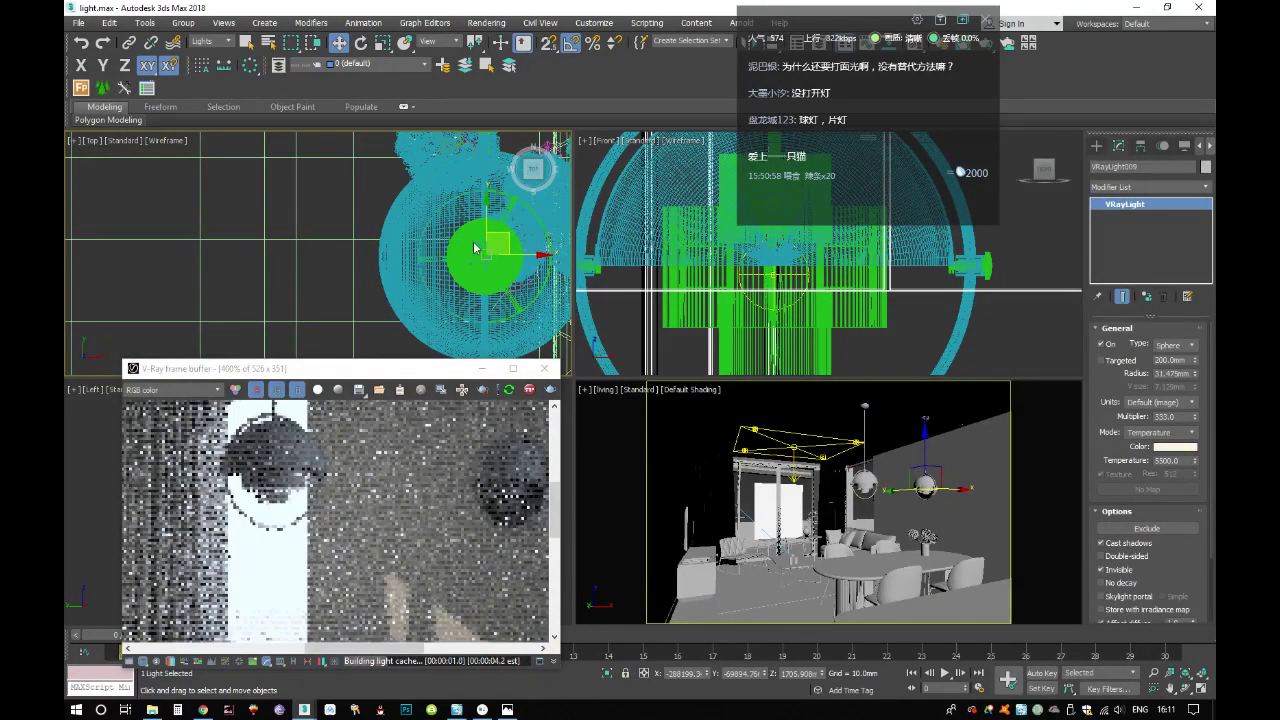
View the render at actual size and use Pixel info to sample a wall colour
left_click(1096, 146)
double_click(362, 480)
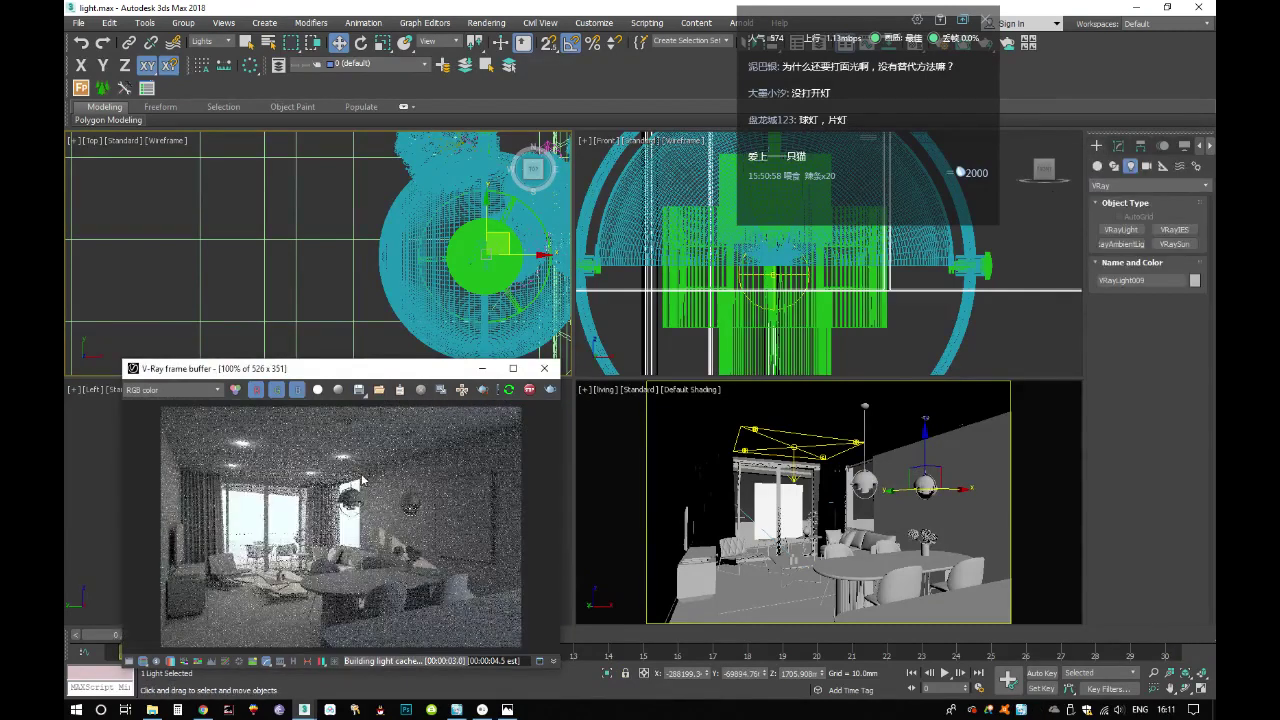
scroll(349, 603, "up", 1)
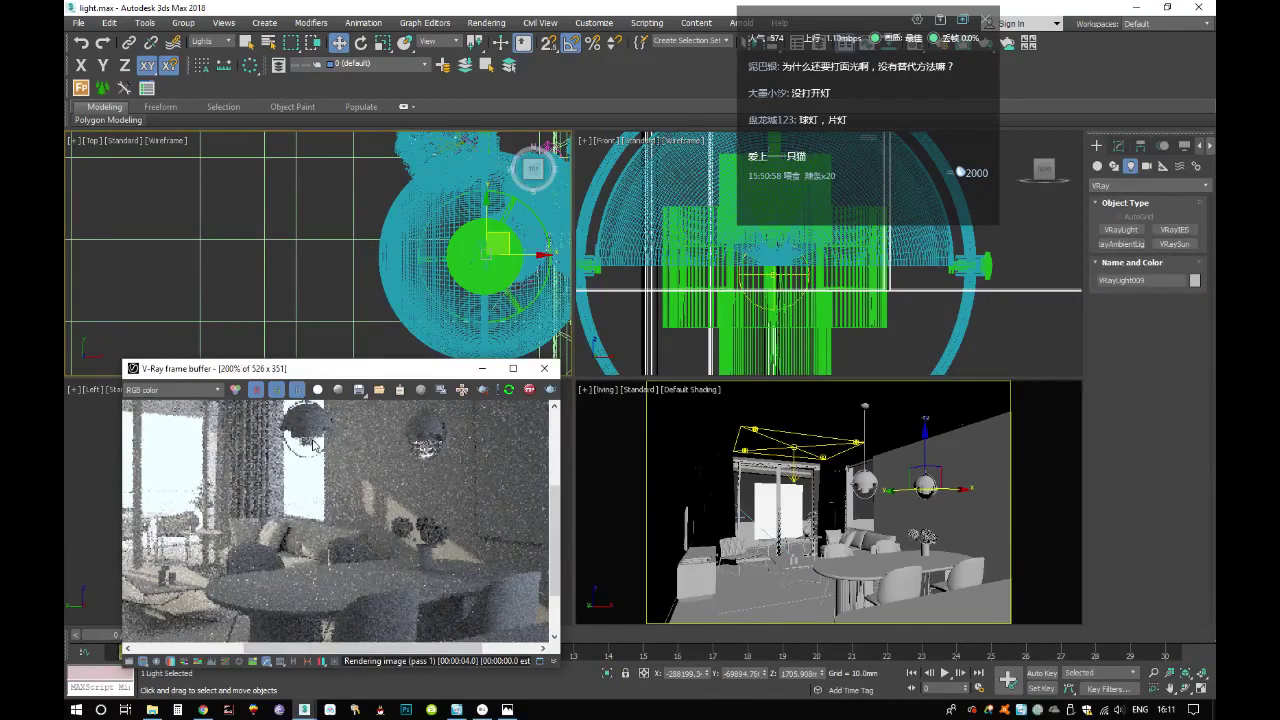
right_click(309, 586)
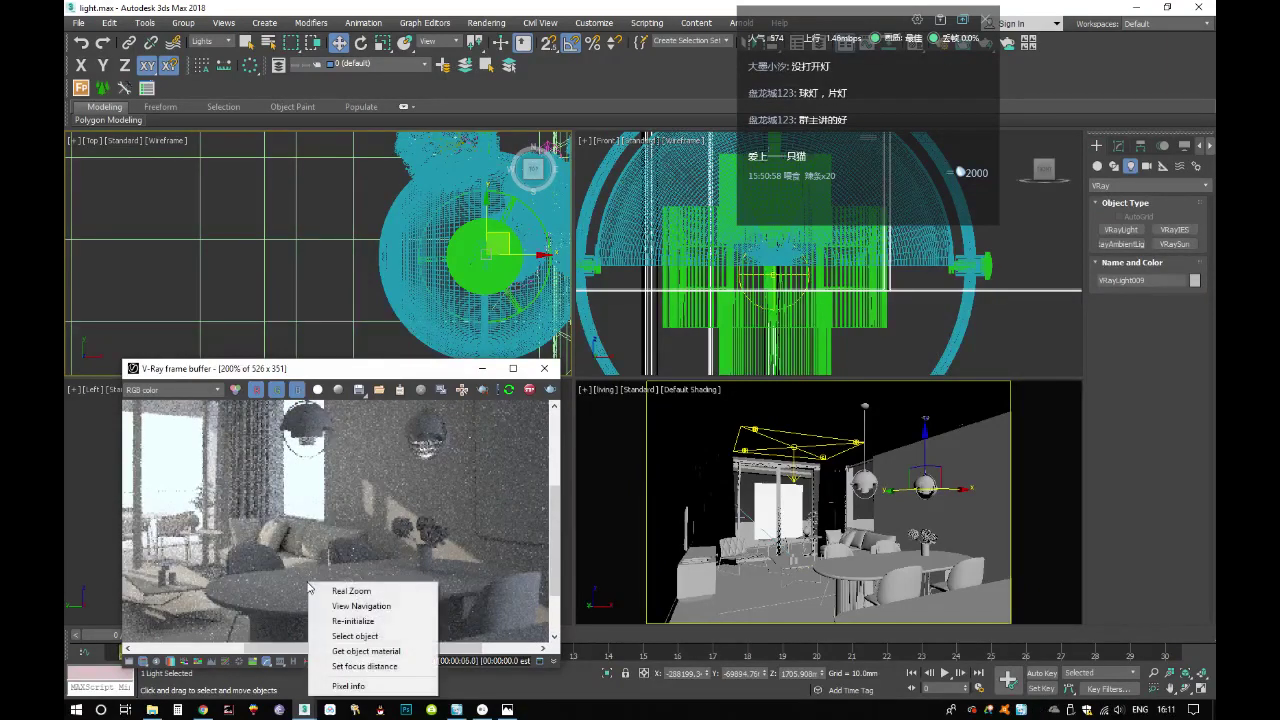
left_click(348, 686)
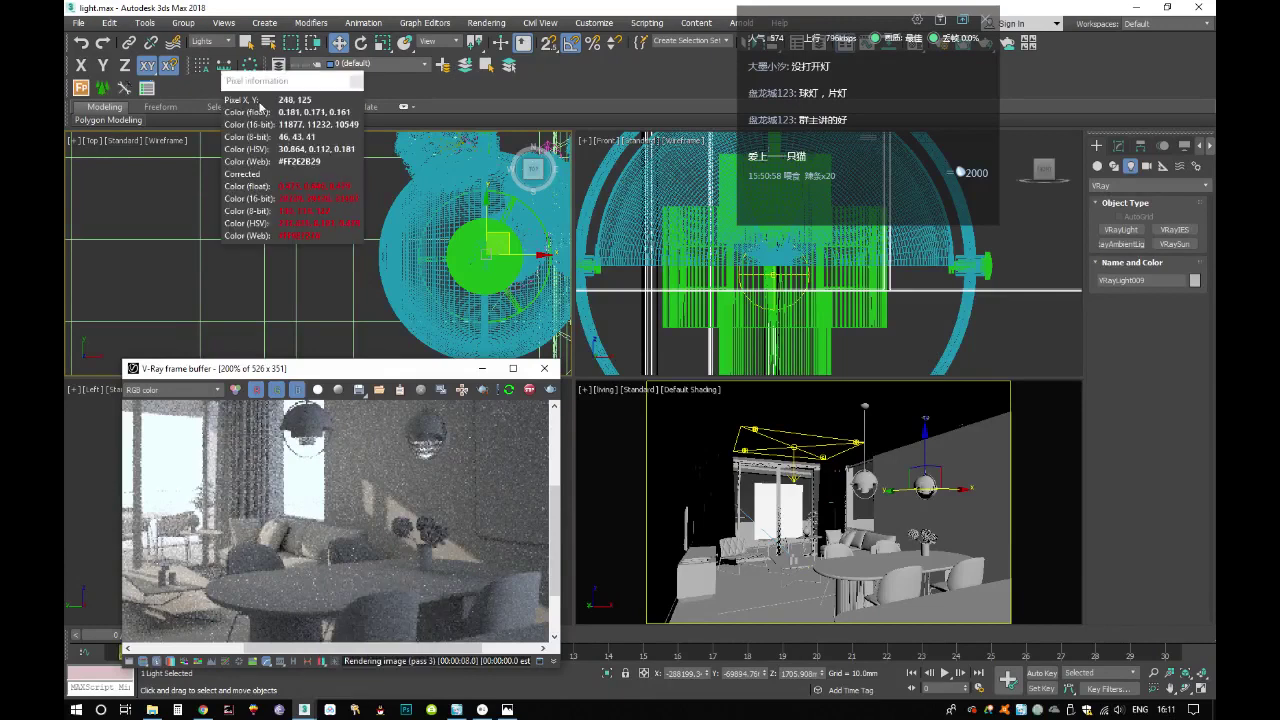
left_click_drag(280, 84, 123, 27)
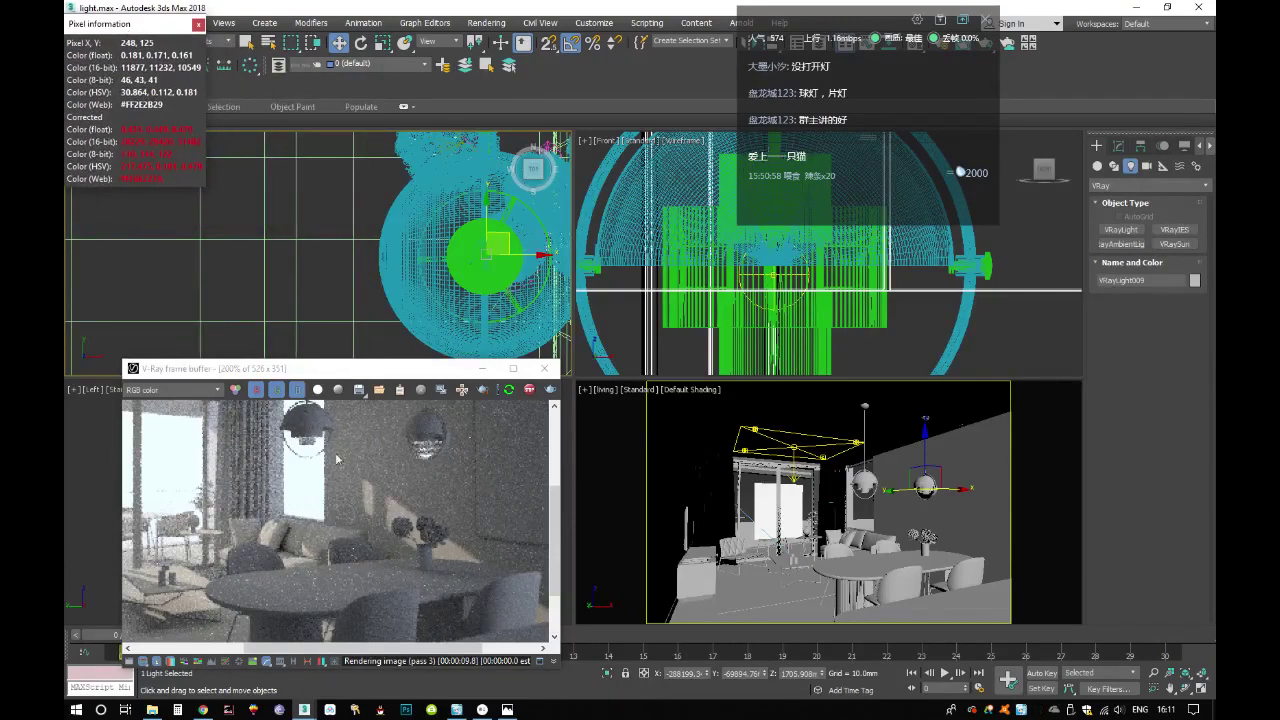
left_click(307, 588)
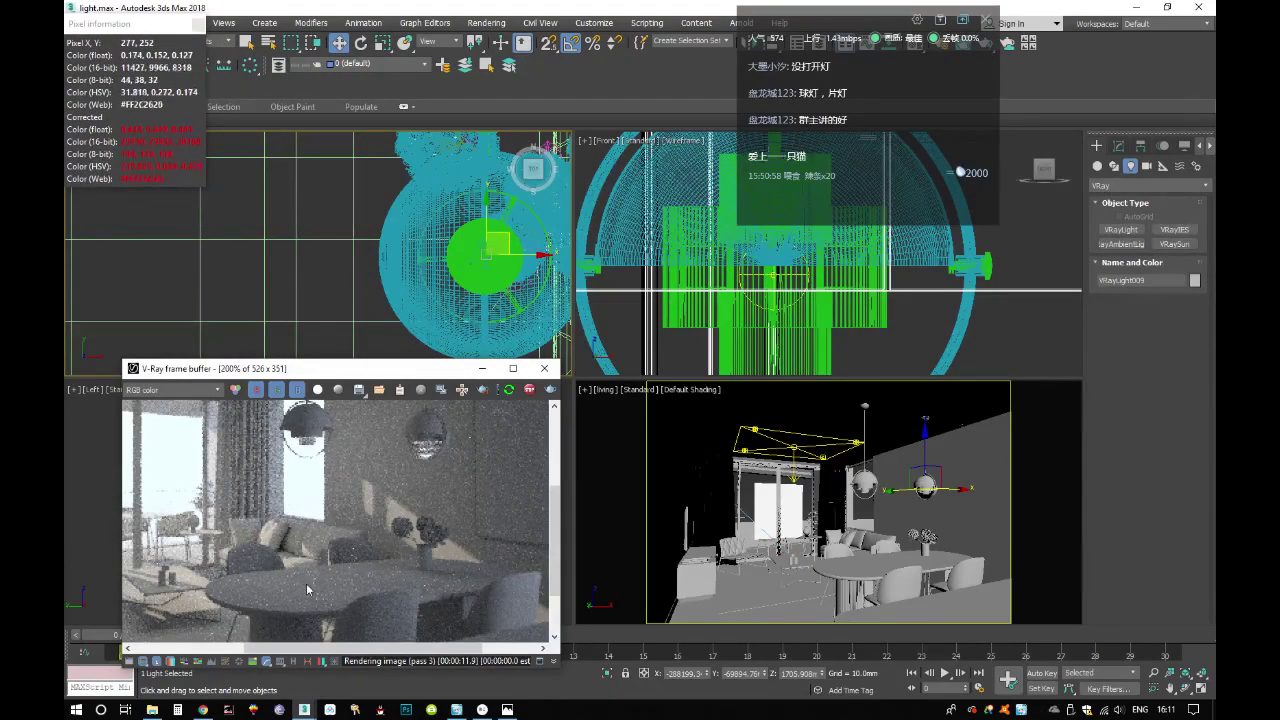
Draw a new VRay plane light over the table area in the Top view
middle_click_drag(352, 226, 287, 222)
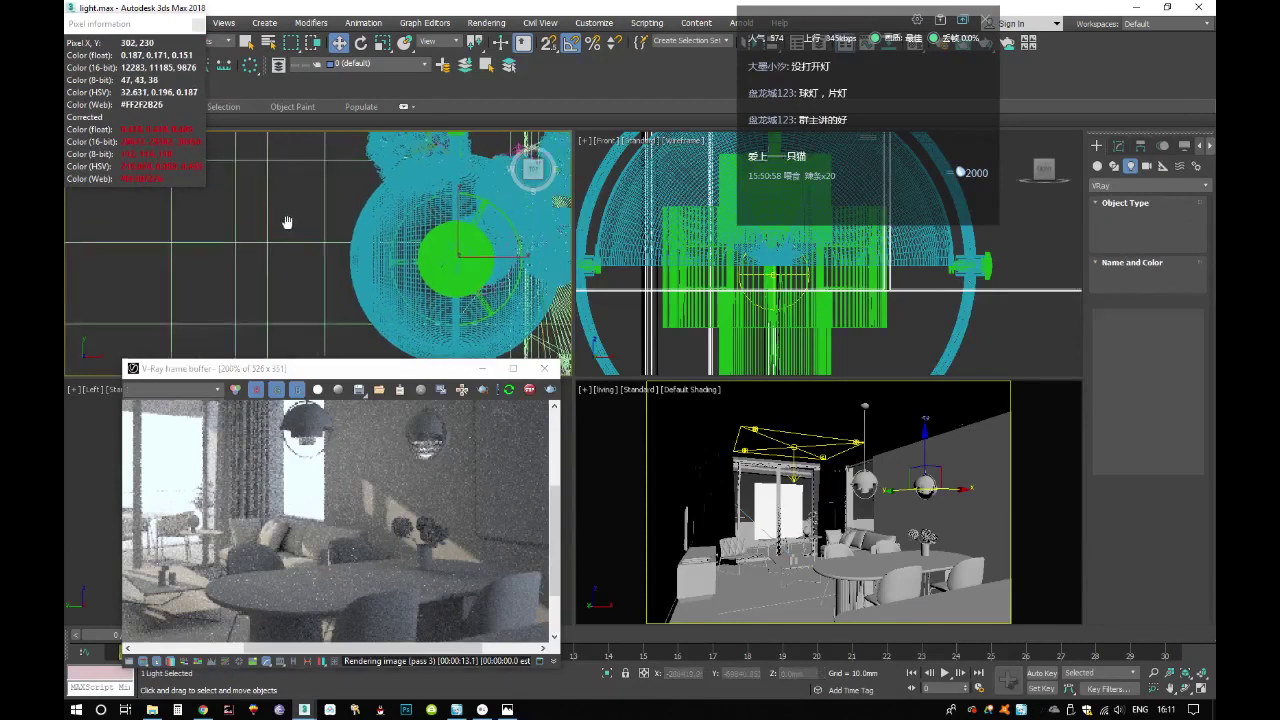
scroll(287, 222, "down", 3)
scroll(254, 242, "down", 1)
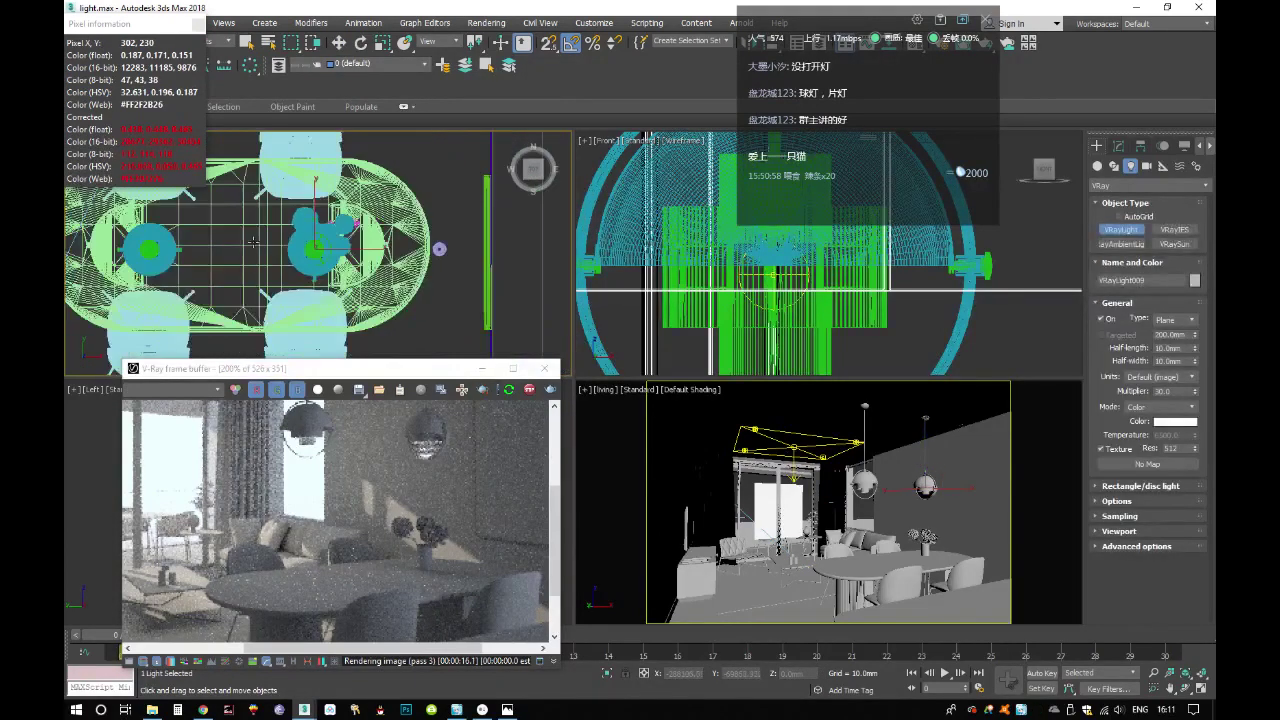
left_click_drag(134, 215, 332, 283)
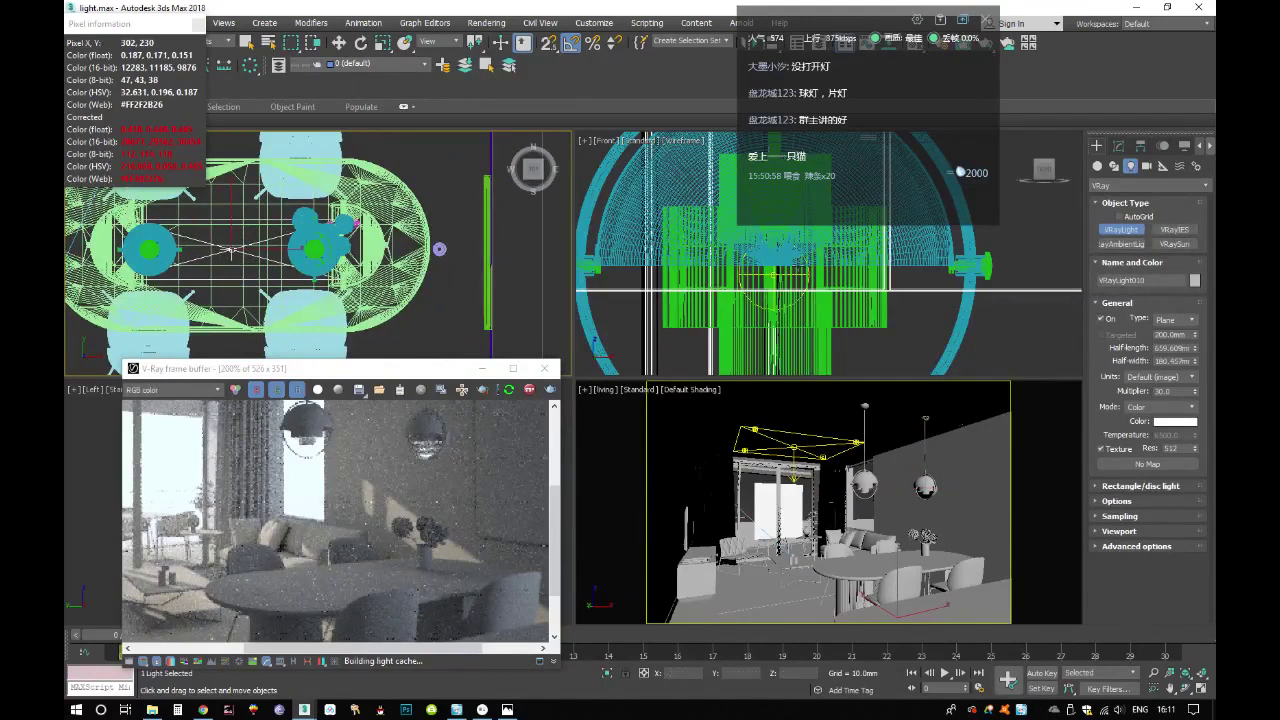
scroll(753, 287, "down", 5)
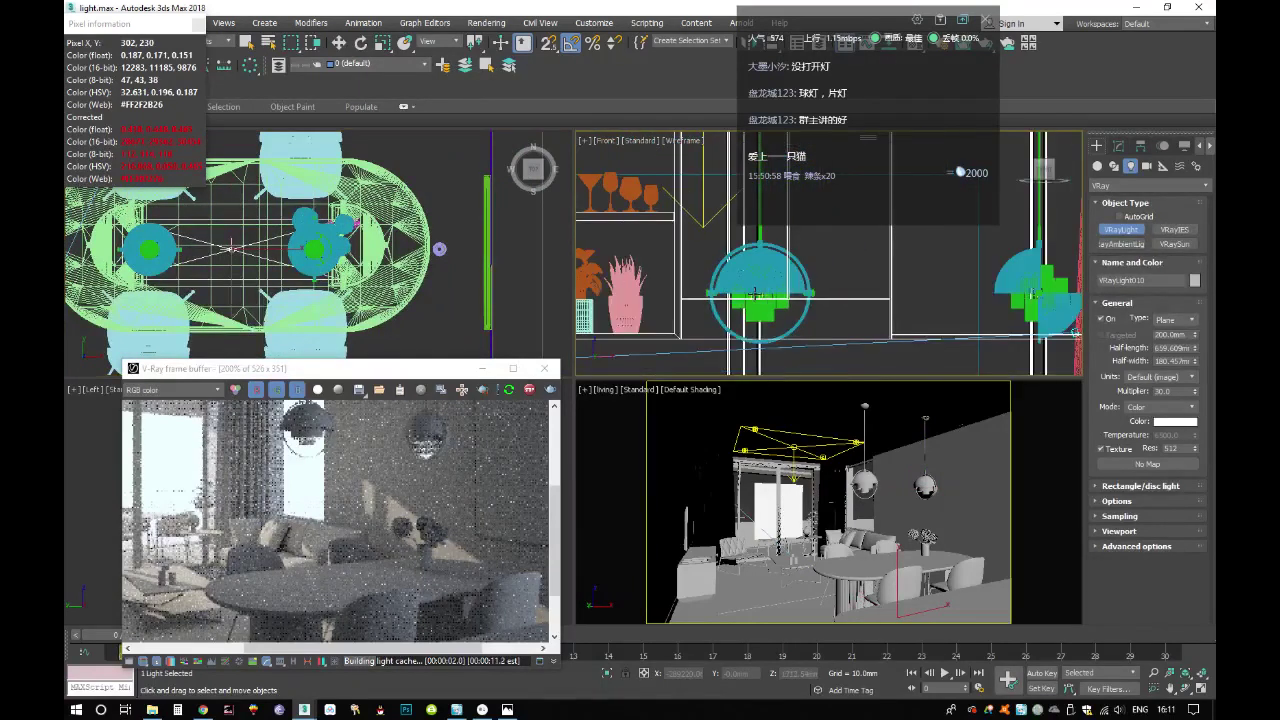
Constrained to Y, raise the plane light in the Front viewport, then lower it slightly
key("w")
left_click_drag(138, 27, 141, 139)
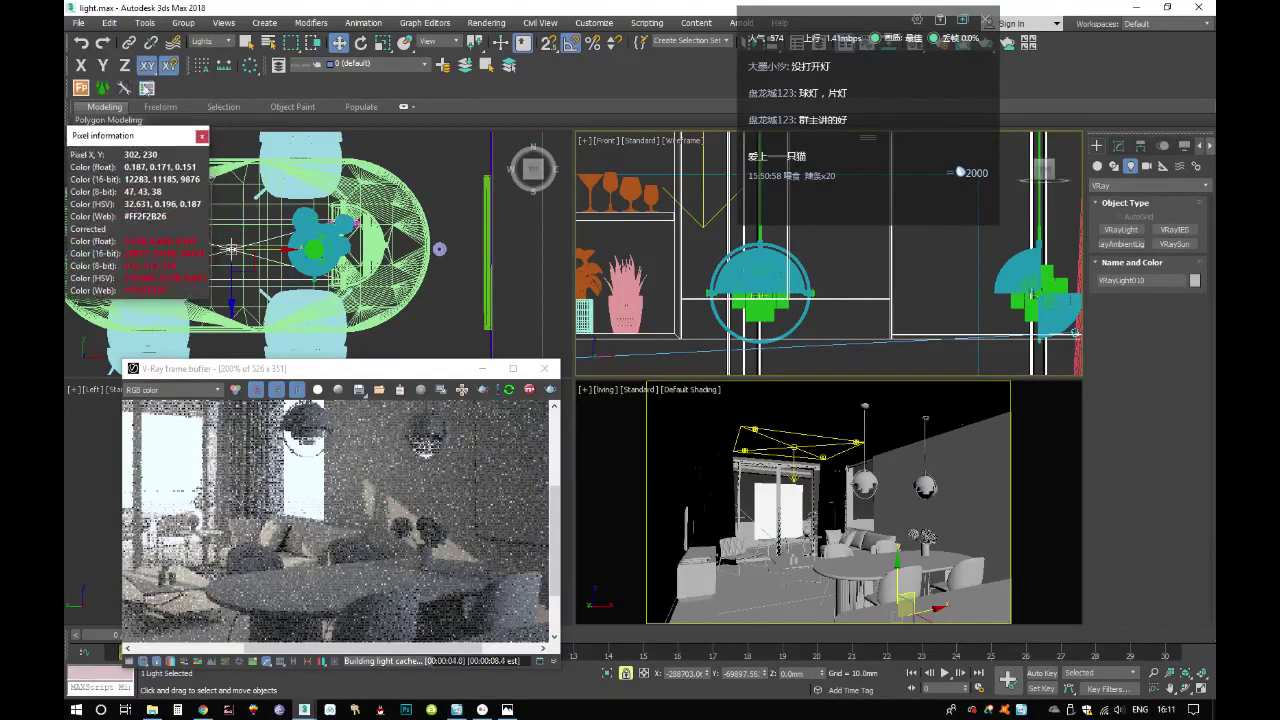
left_click(104, 66)
scroll(679, 269, "down", 3)
scroll(679, 269, "down", 2)
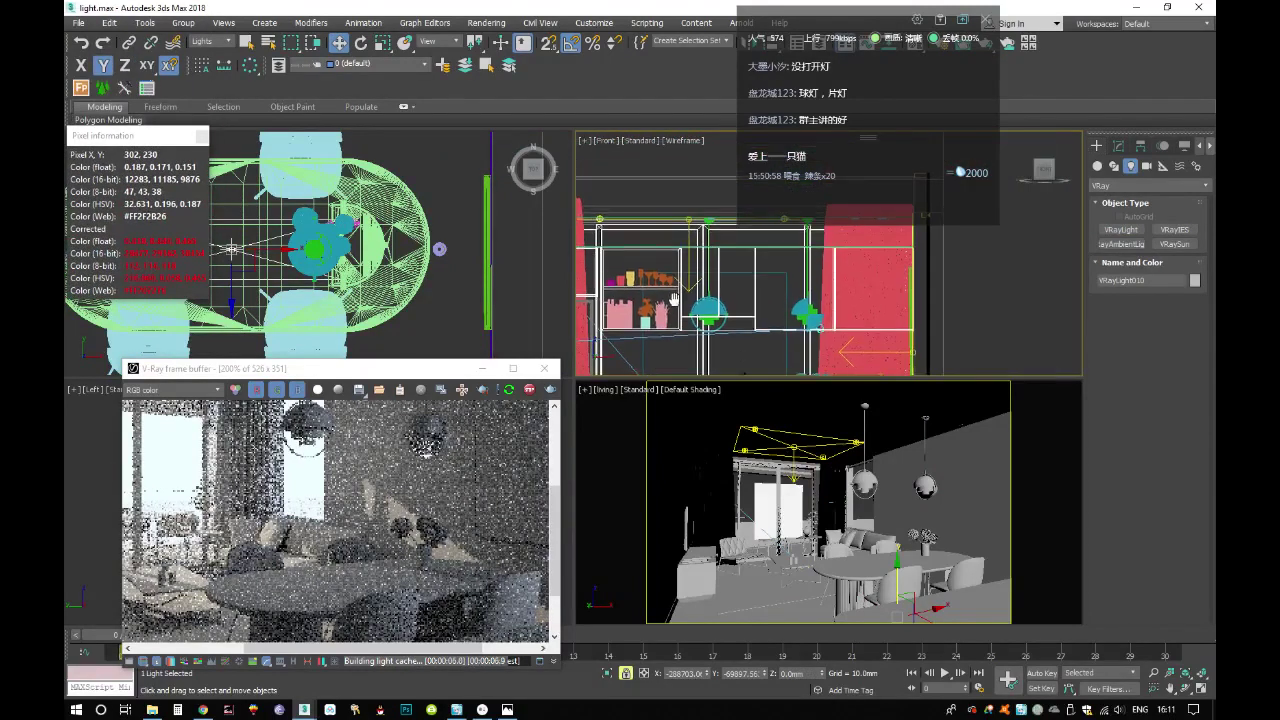
left_click_drag(668, 288, 659, 217)
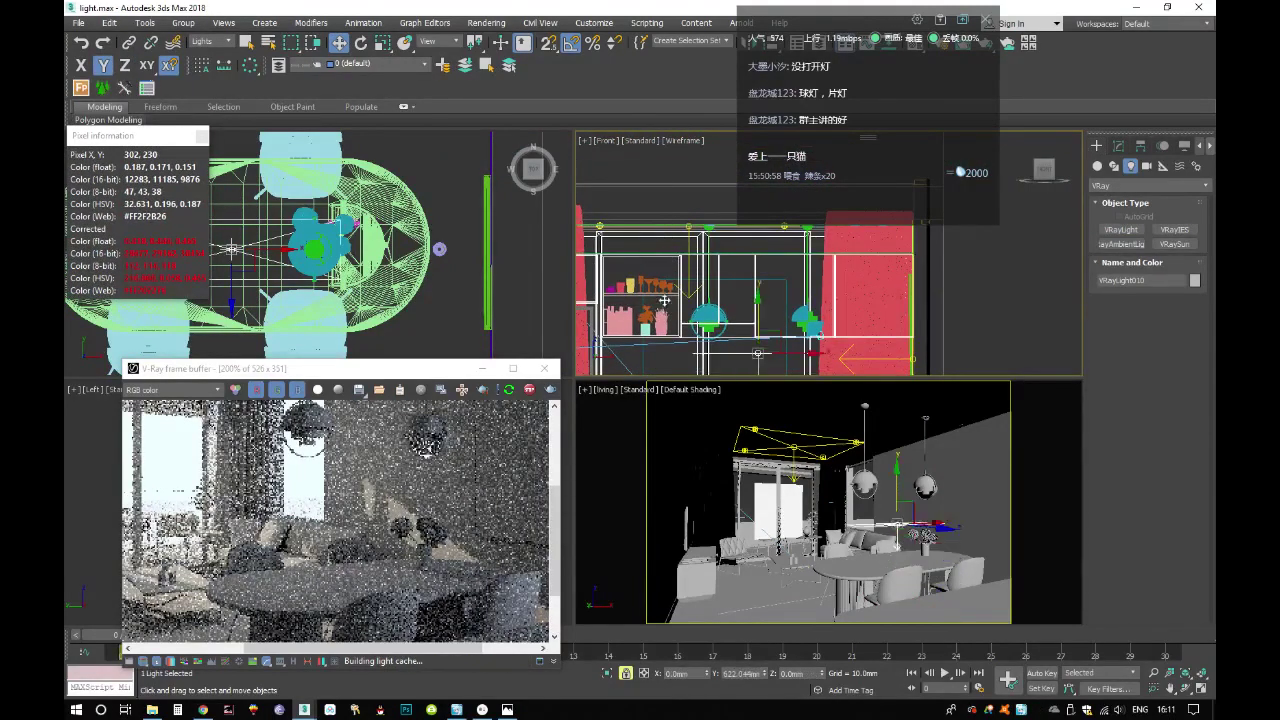
left_click_drag(659, 217, 752, 340)
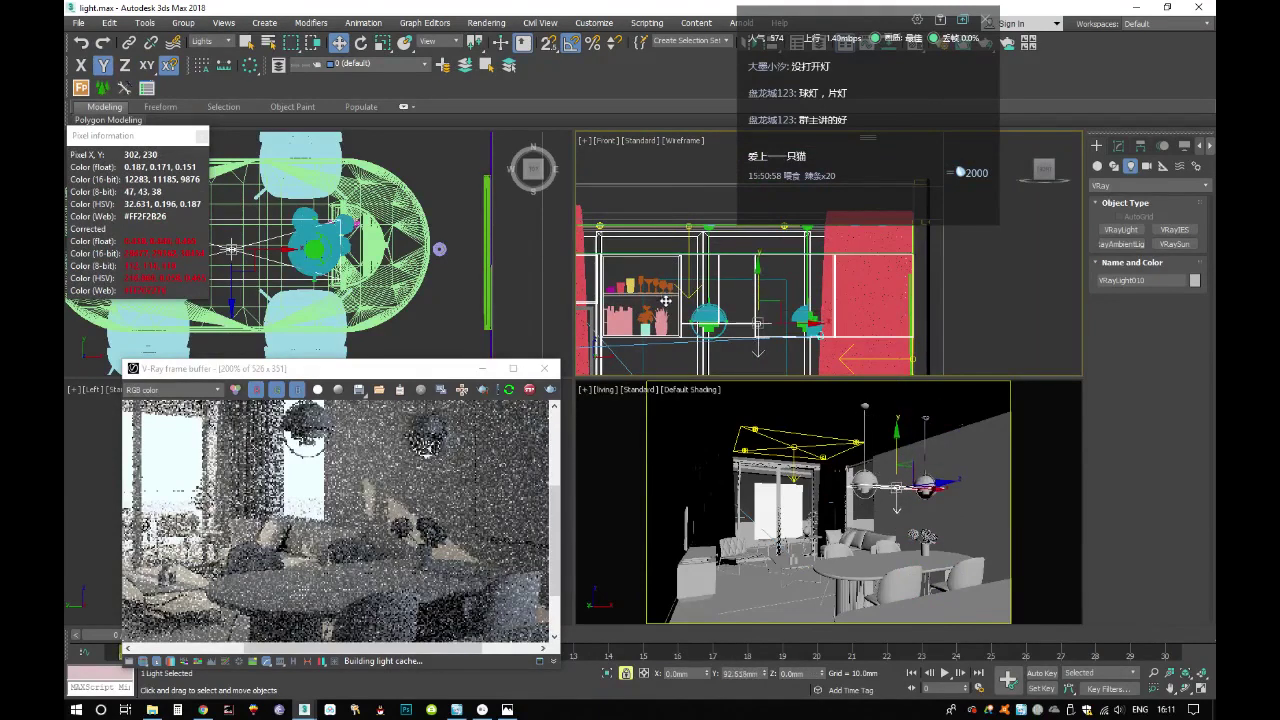
scroll(752, 348, "up", 2)
left_click_drag(700, 276, 718, 301)
scroll(718, 297, "up", 2)
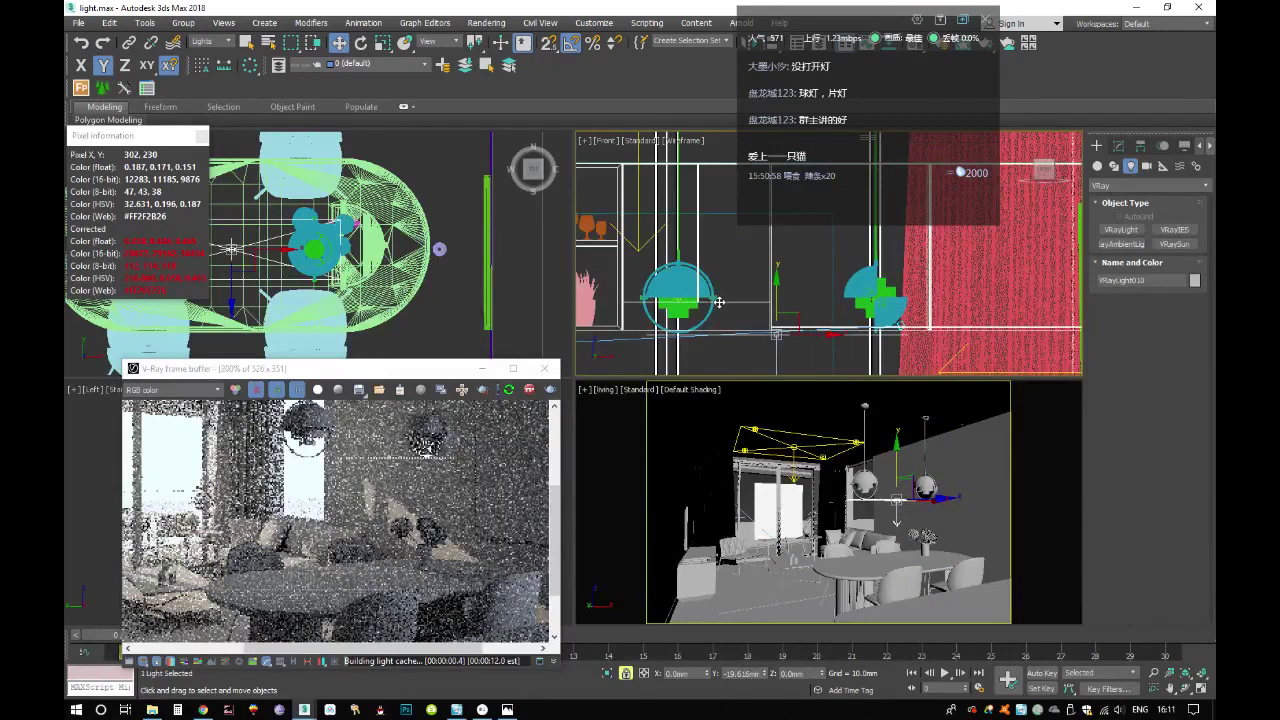
Expand the plane light's Options rollout, with Cast shadows and Invisible checked, and bring the VFB forward
left_click(1118, 146)
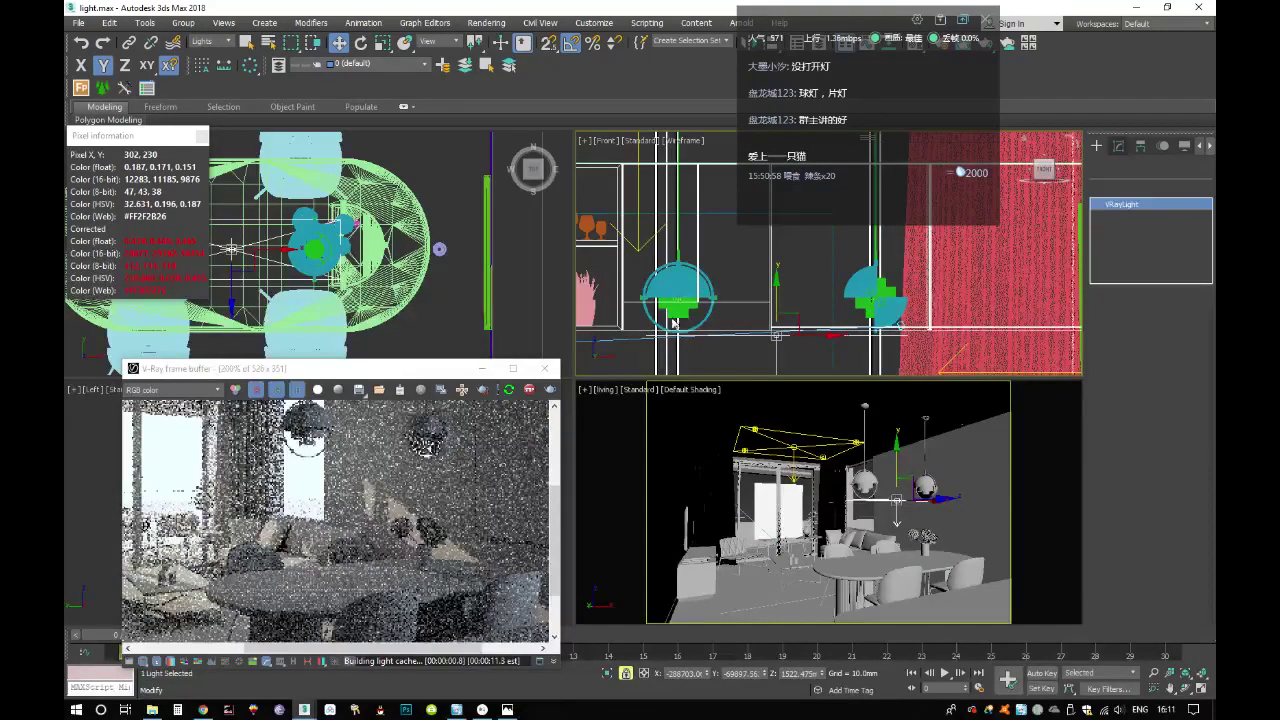
scroll(1111, 446, "down", 1)
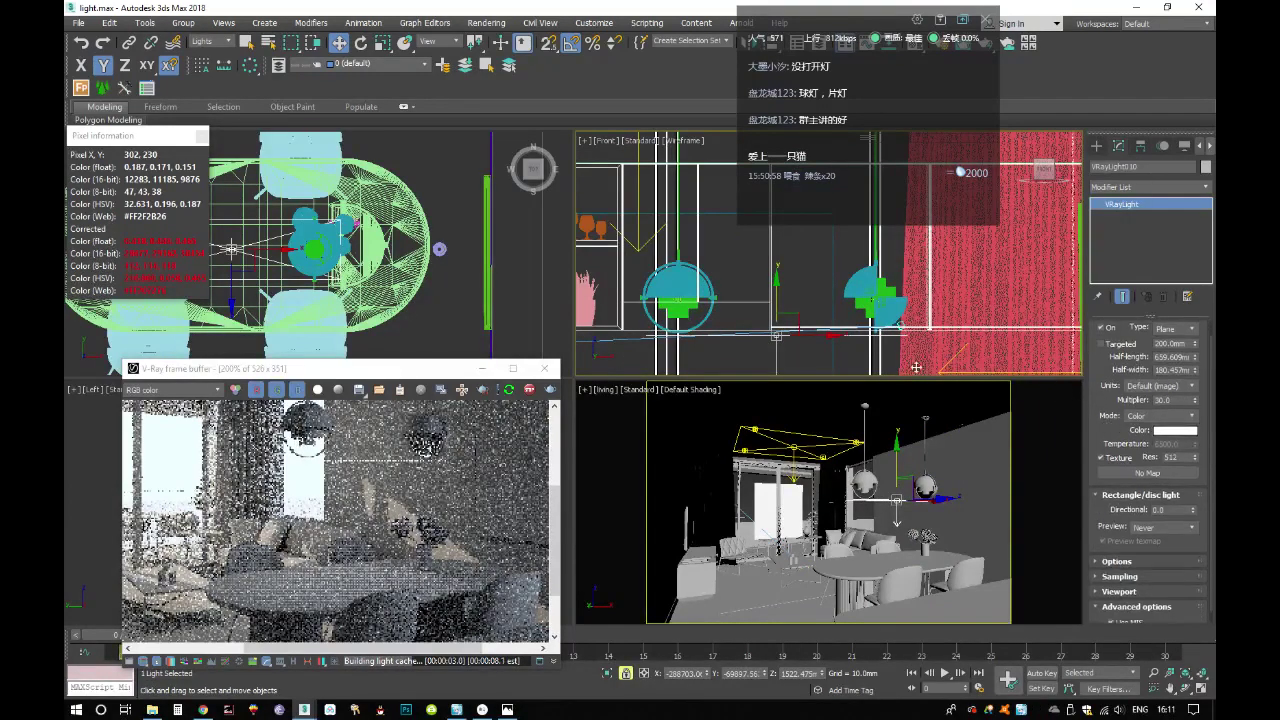
scroll(1120, 480, "down", 1)
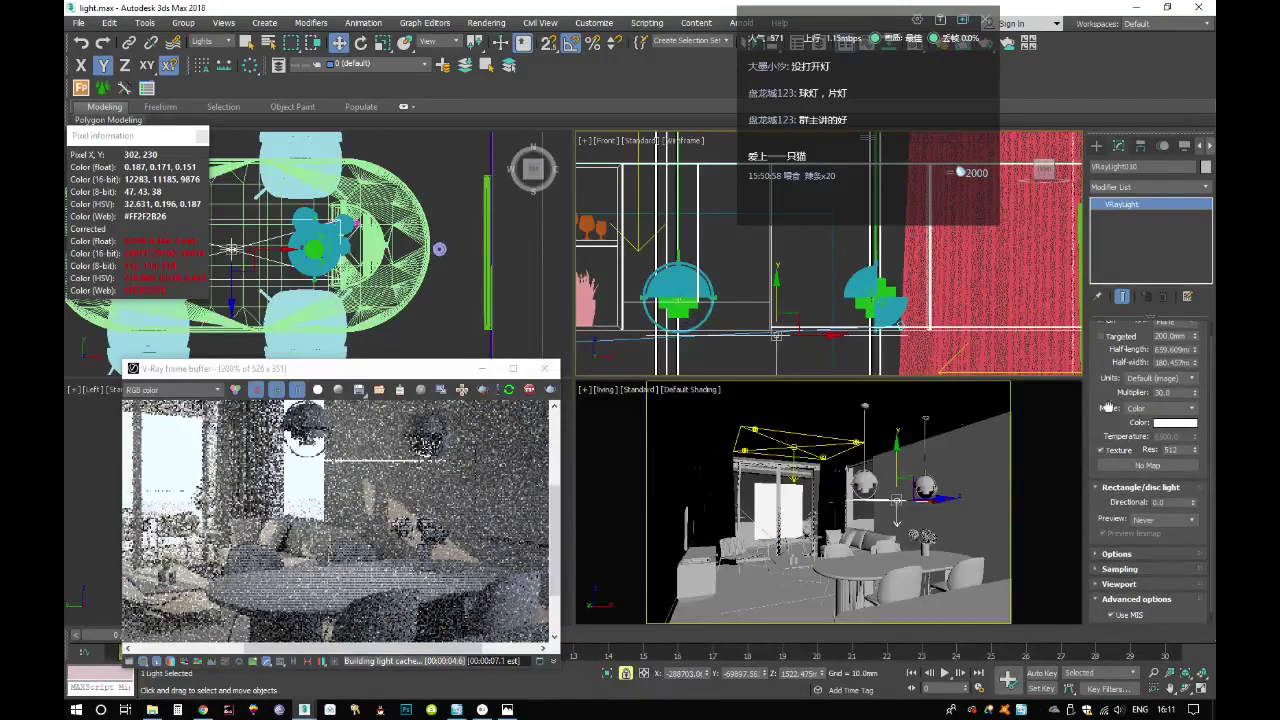
left_click(1110, 552)
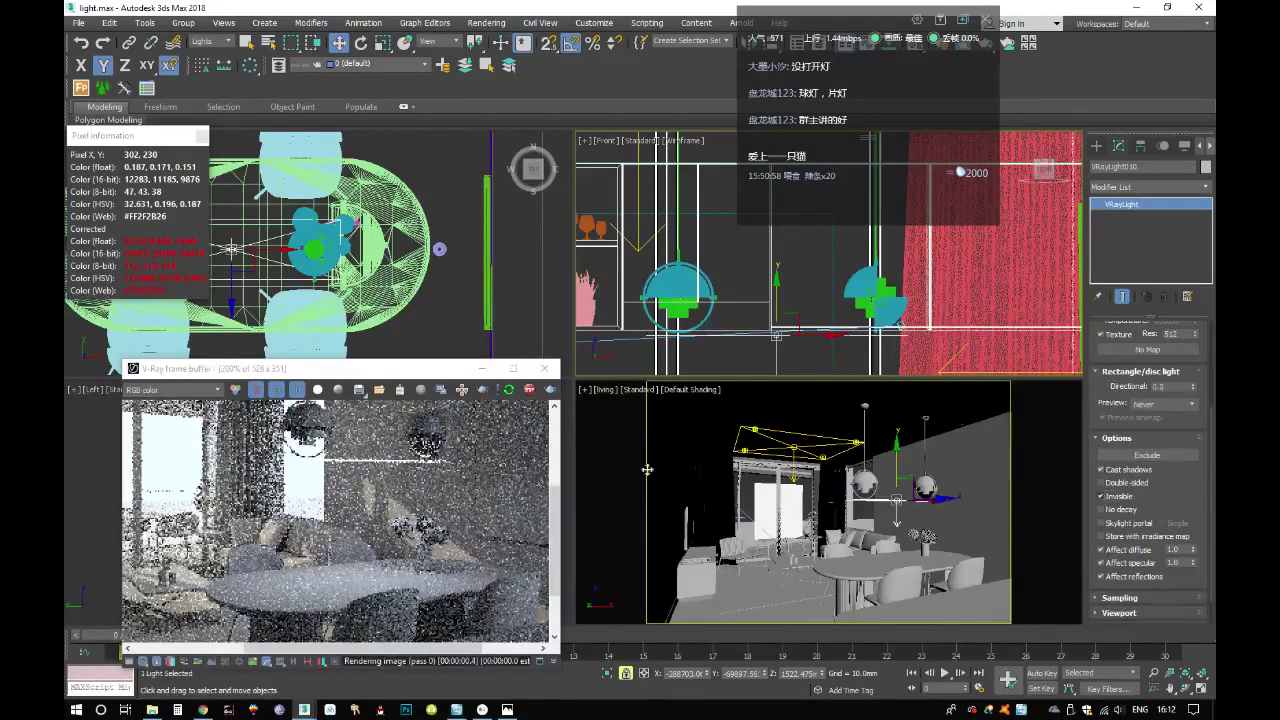
left_click(295, 470)
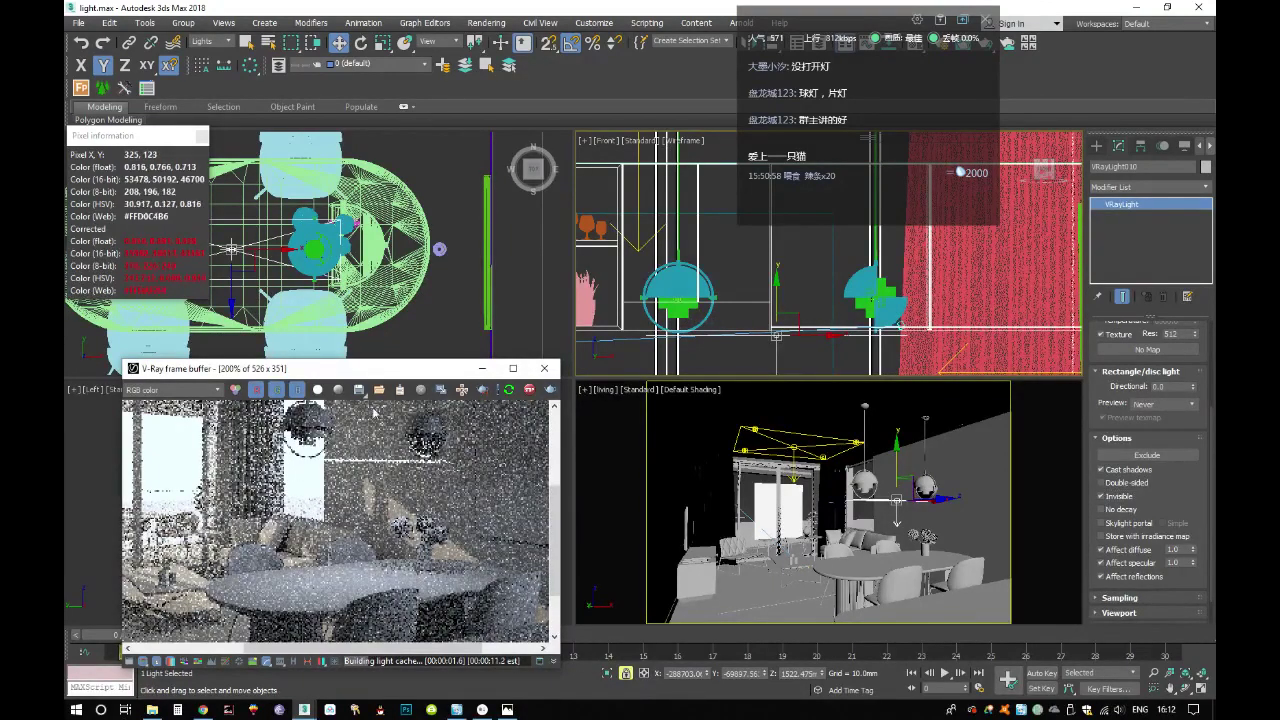
left_click_drag(383, 373, 387, 343)
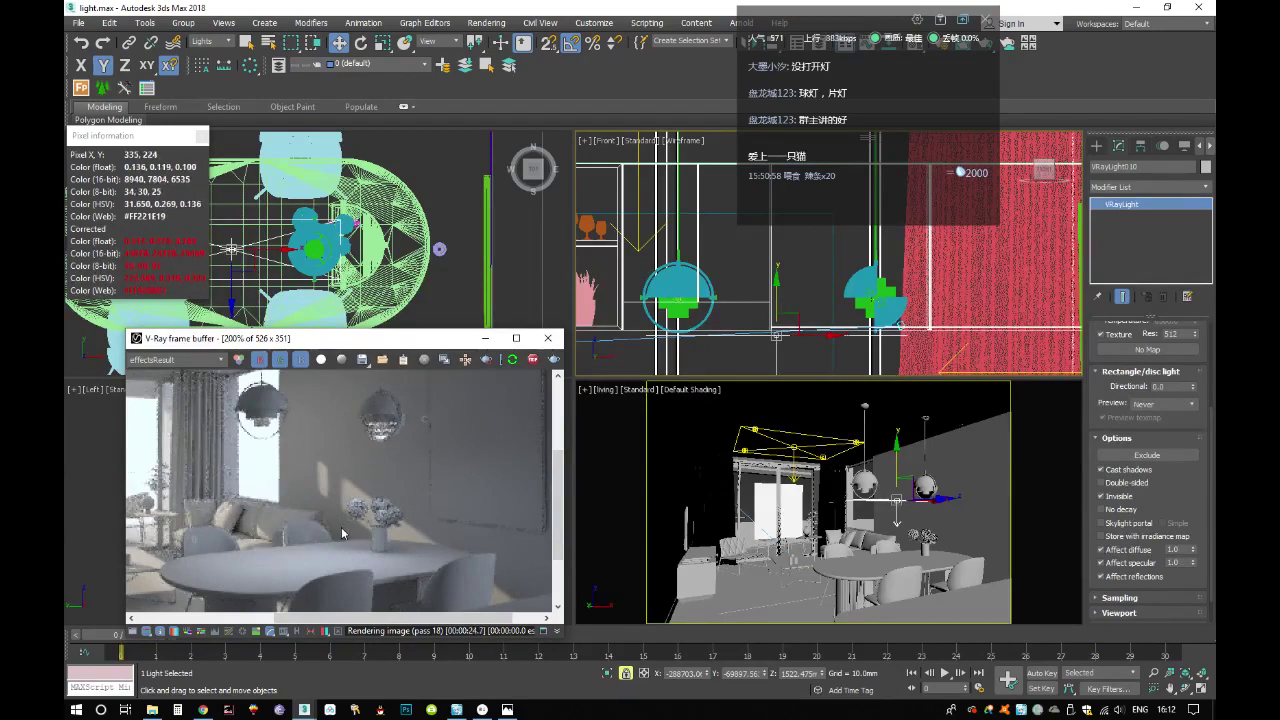
Zoom around the VFB render and toggle the overexposure highlight on and off
scroll(335, 517, "up", 2)
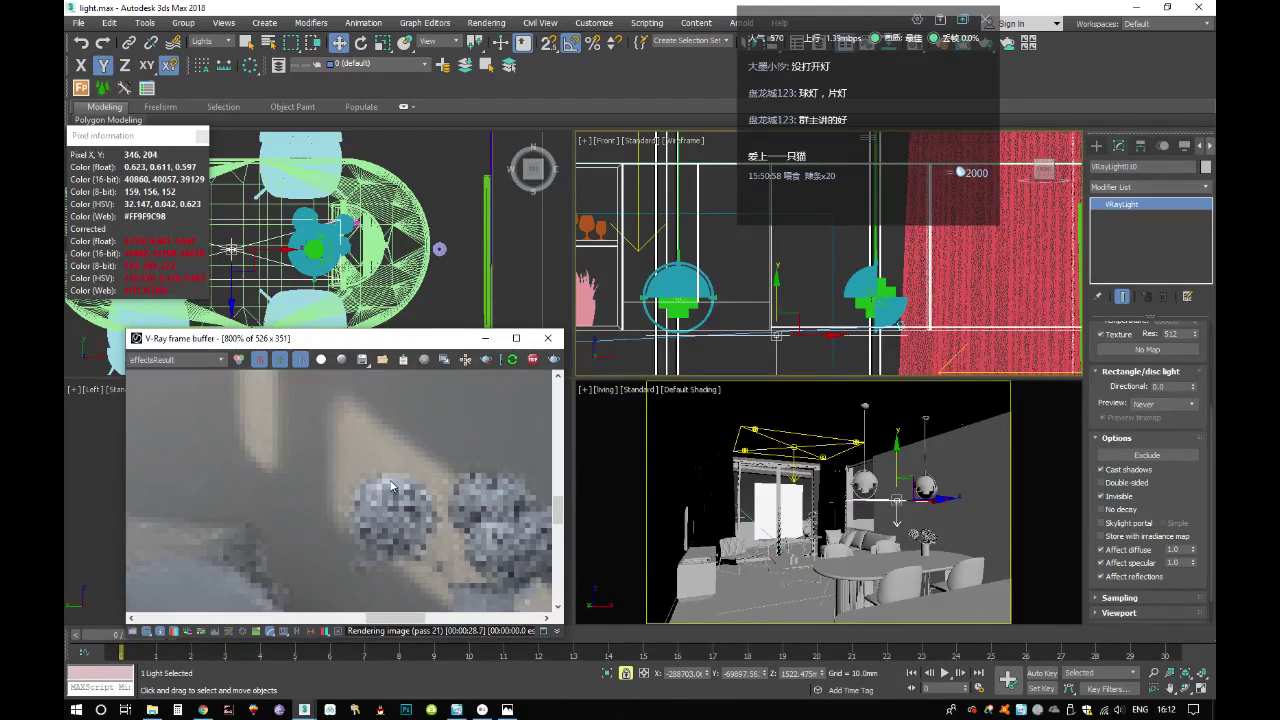
scroll(391, 487, "down", 2)
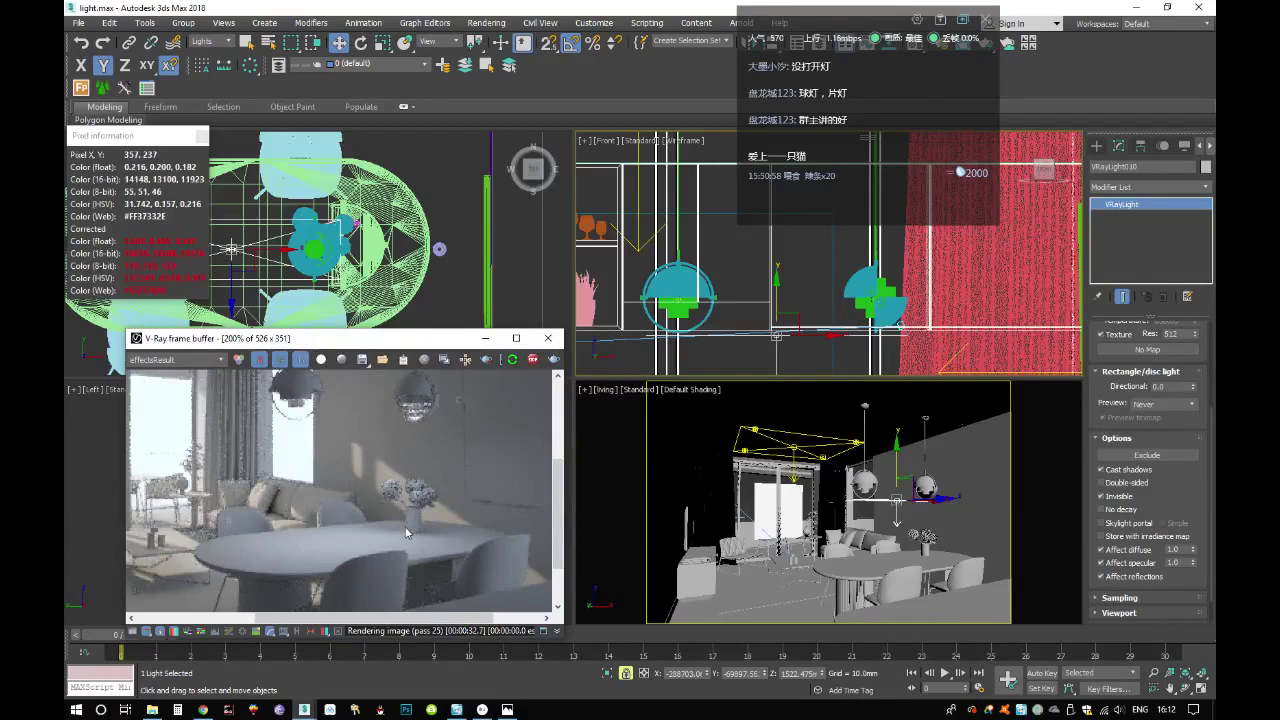
scroll(397, 545, "up", 3)
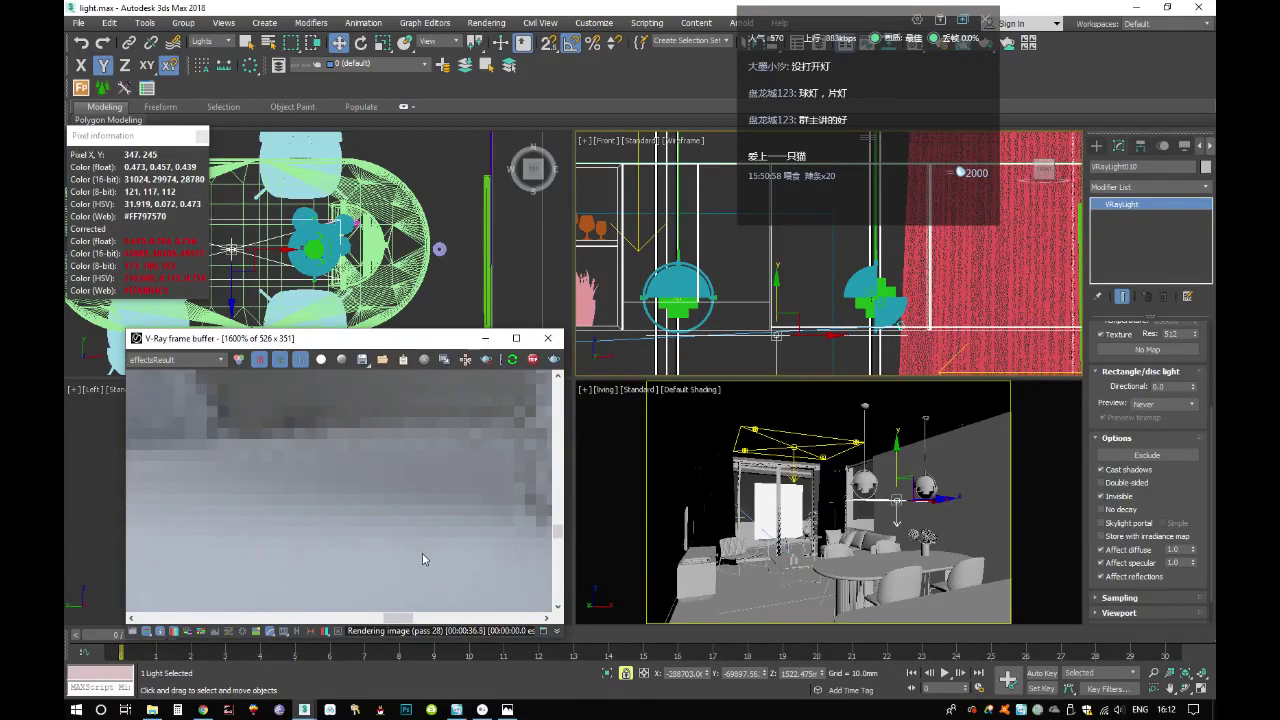
scroll(379, 497, "down", 2)
scroll(373, 490, "down", 1)
scroll(373, 490, "down", 1)
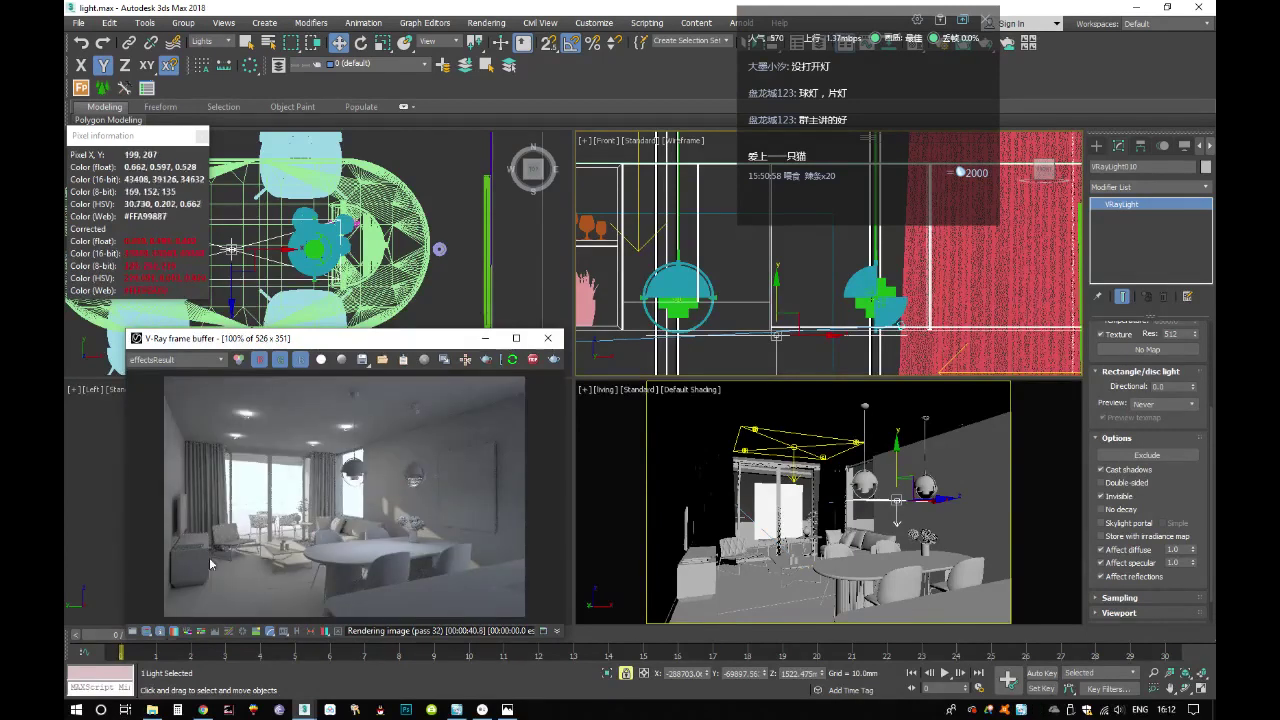
left_click(148, 636)
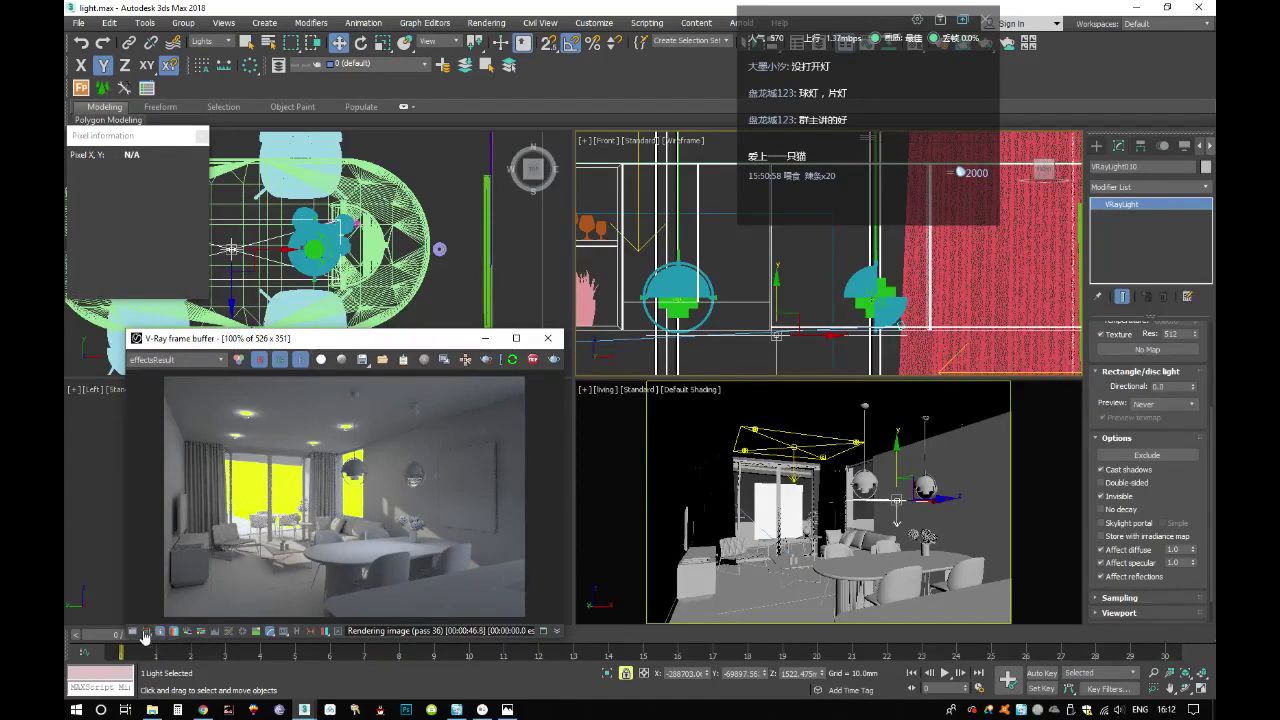
left_click(145, 634)
Preview the Alpha channel, then display the RGB color channel
left_click(155, 362)
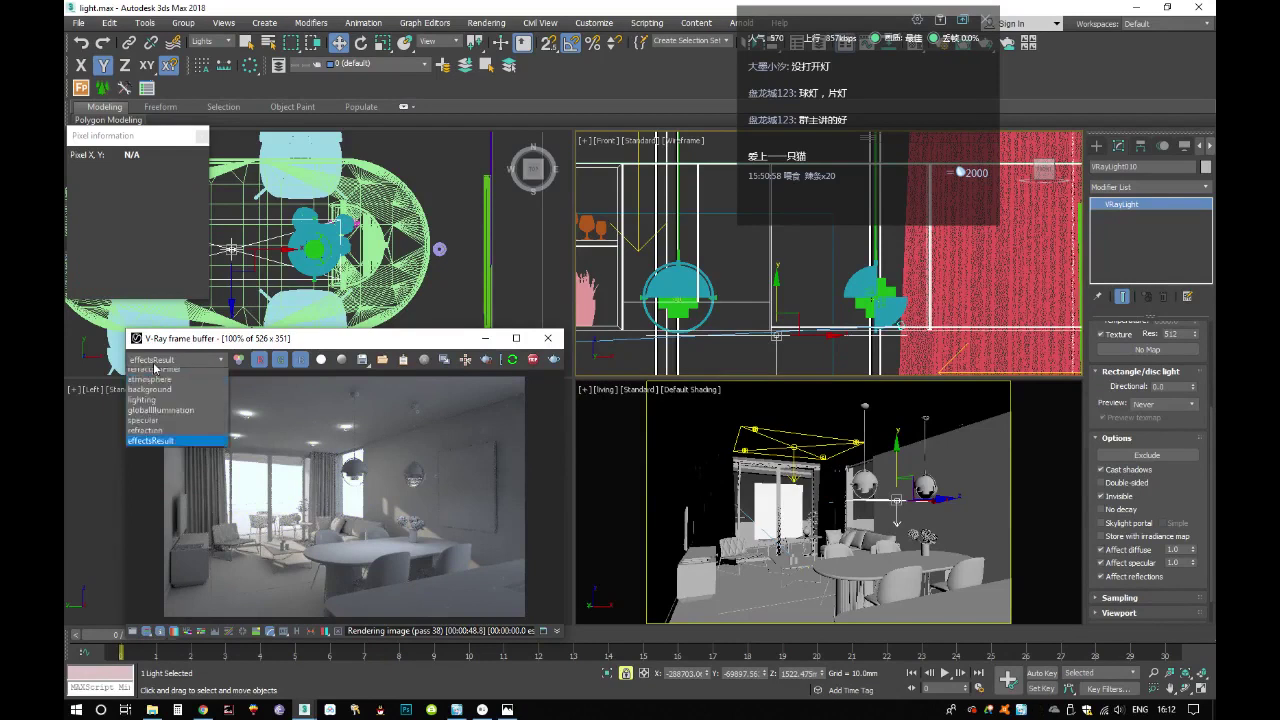
left_click(150, 383)
left_click(162, 360)
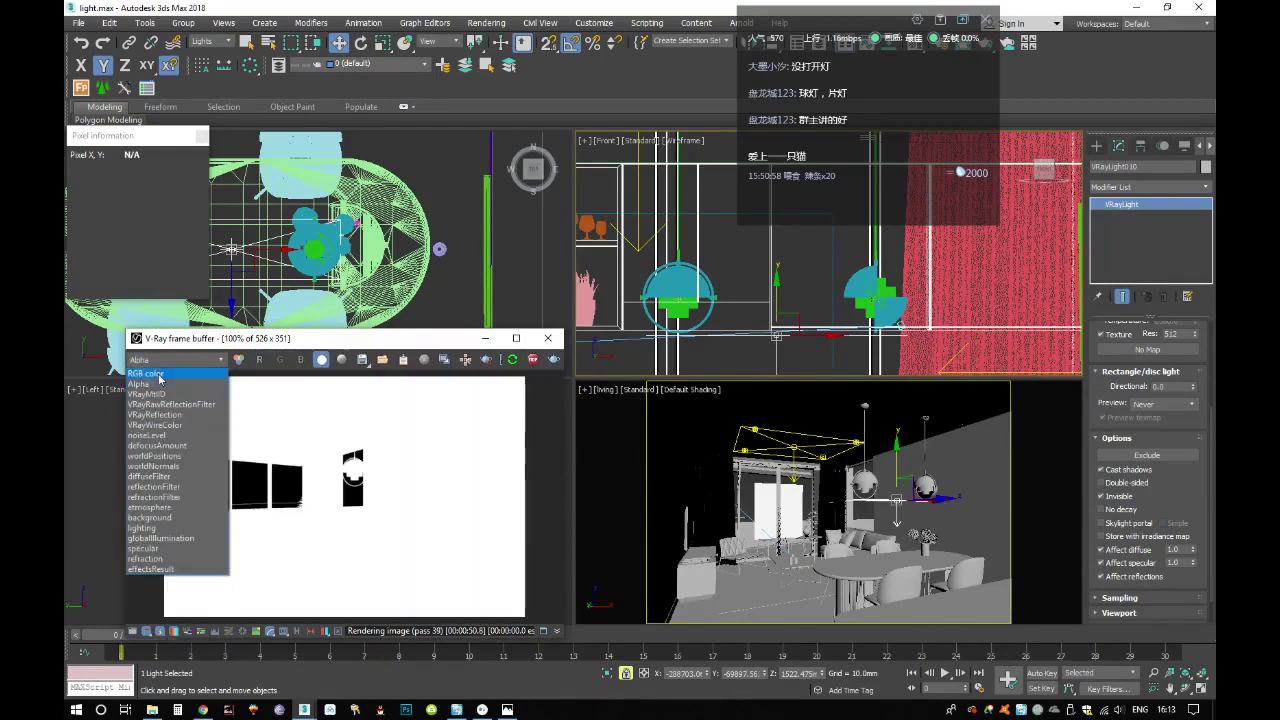
left_click(150, 373)
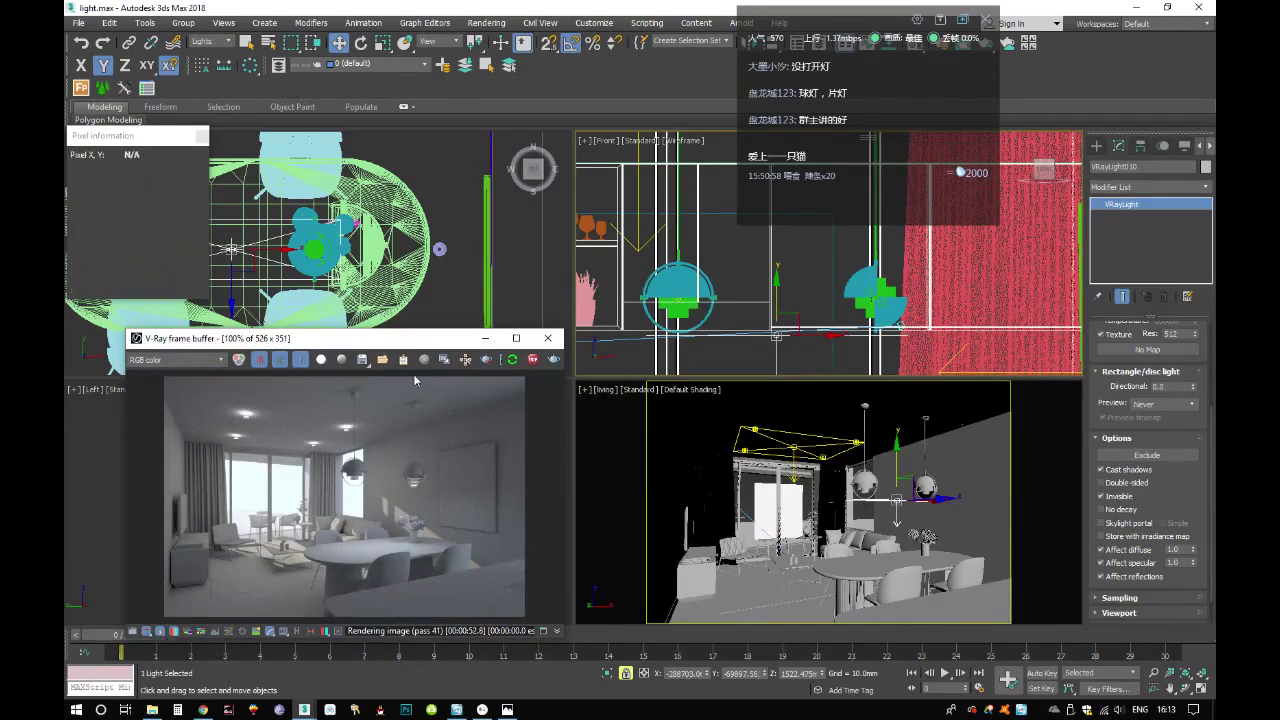
Switch the plane light's colour mode to Temperature at 5000
left_click_drag(1103, 390, 1103, 530)
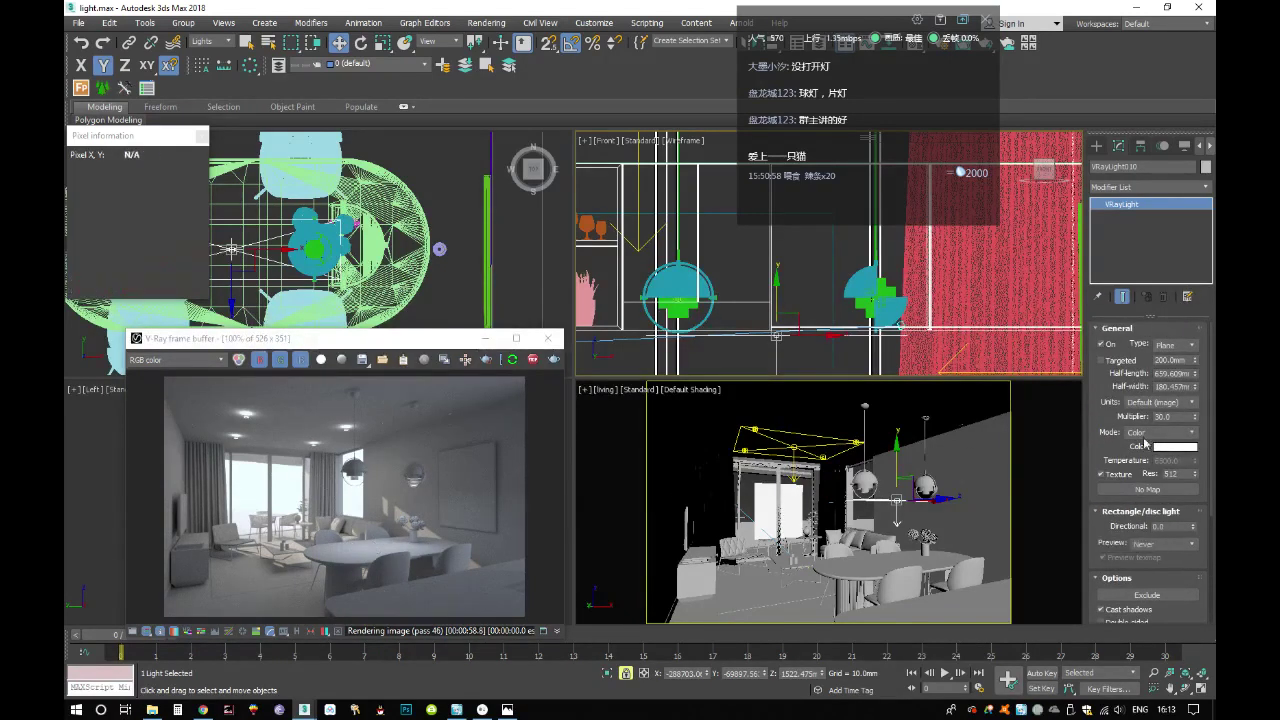
left_click(1166, 432)
left_click(1157, 451)
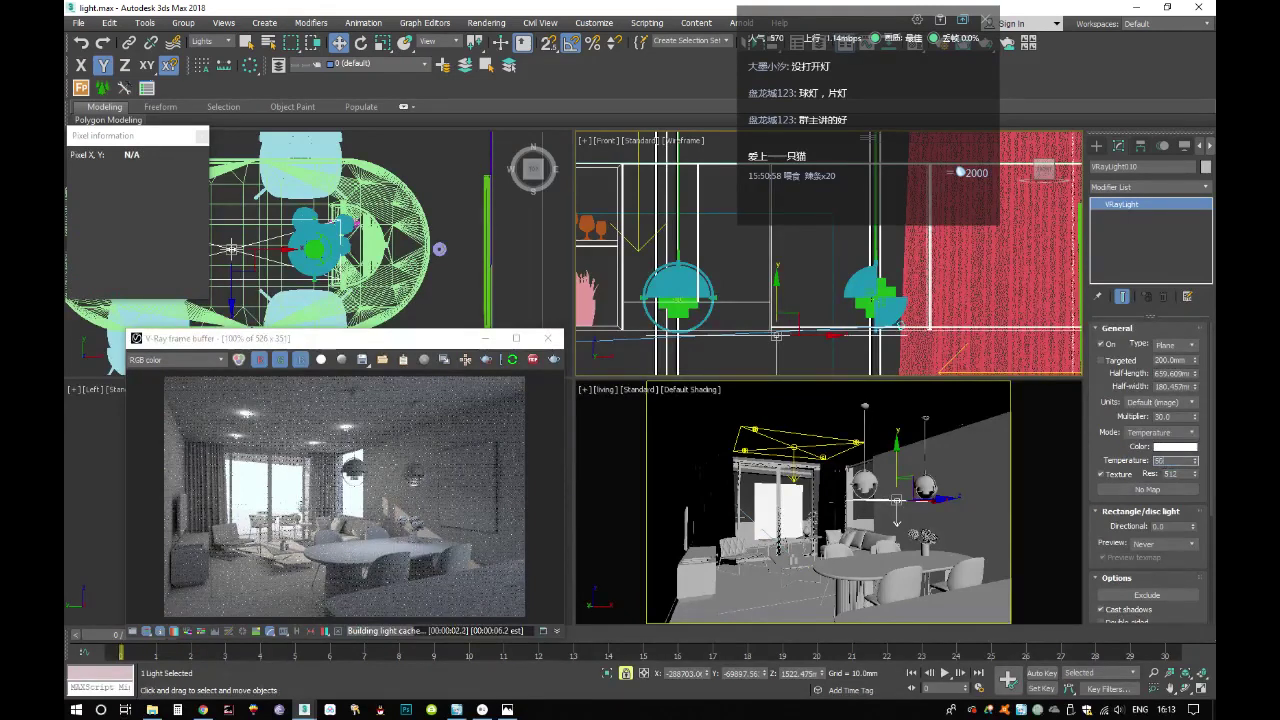
type("00")
key("Return")
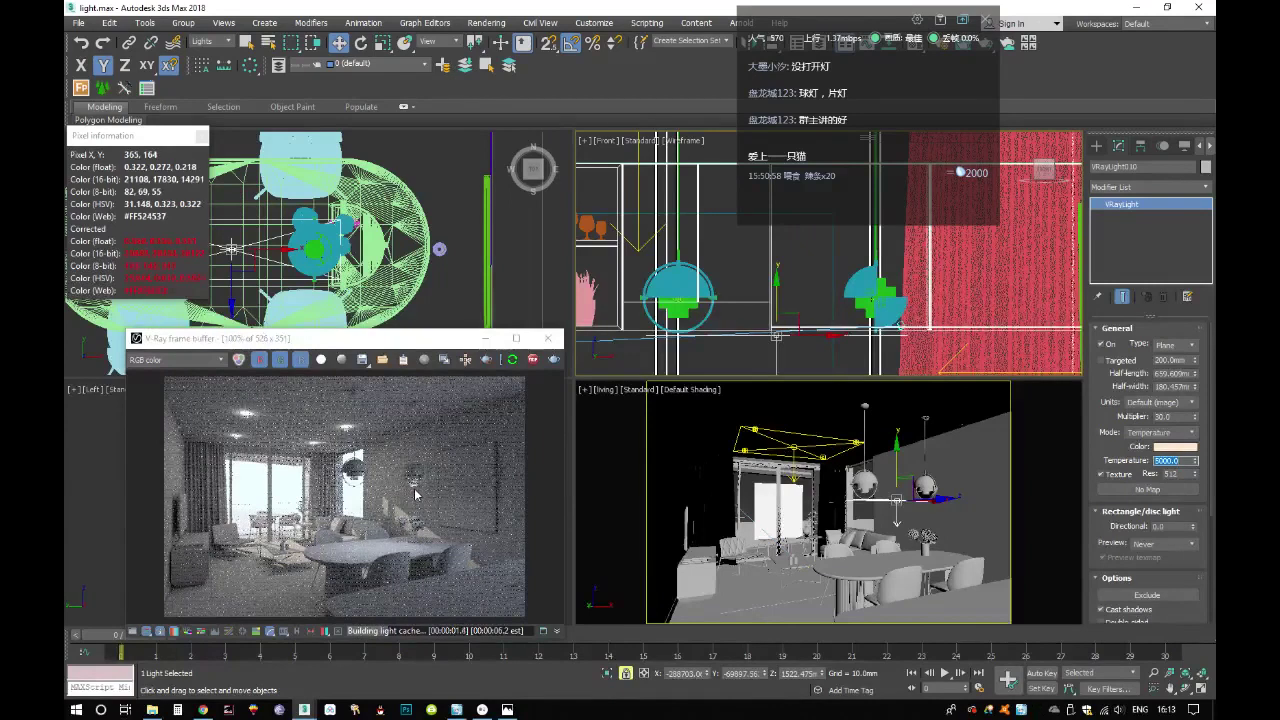